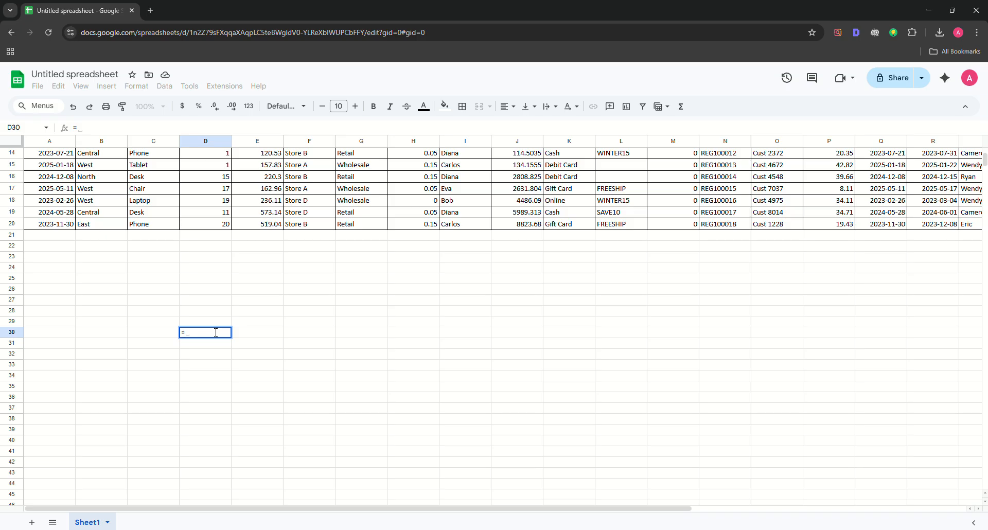
type("q")
key("BackSpace")
key("BackSpace")
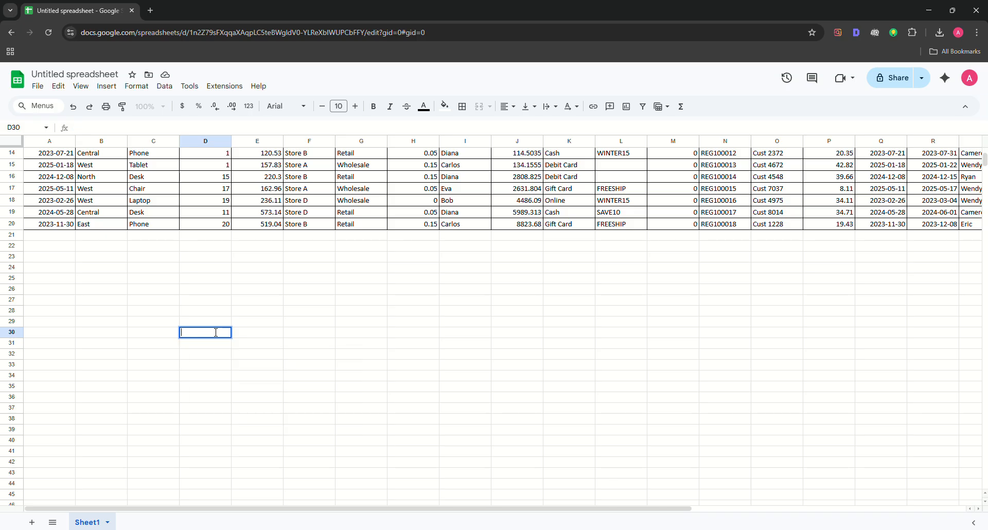
Step: Start a QUERY formula in cell C43 with the range A1:D20 as its data
scroll(217, 355, "down", 3)
left_click(158, 372)
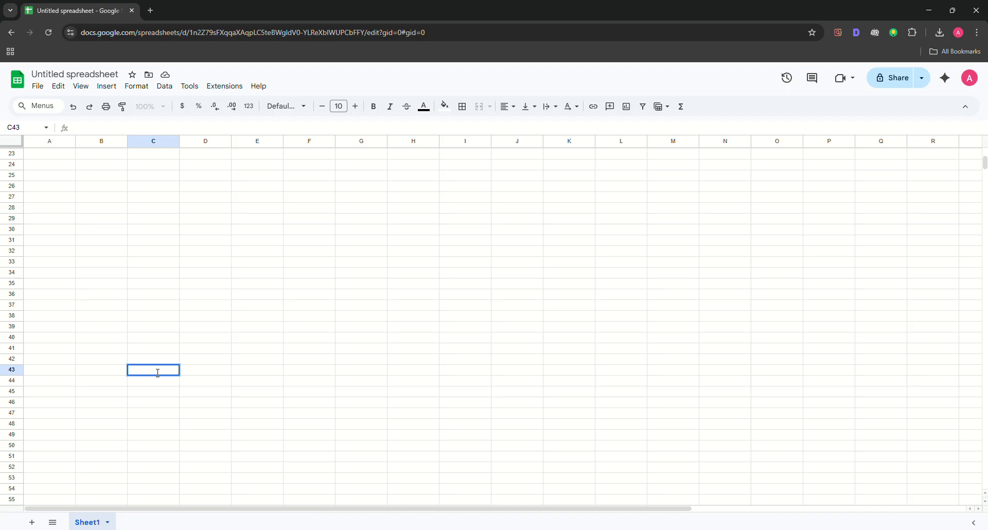
type("=QUERY(")
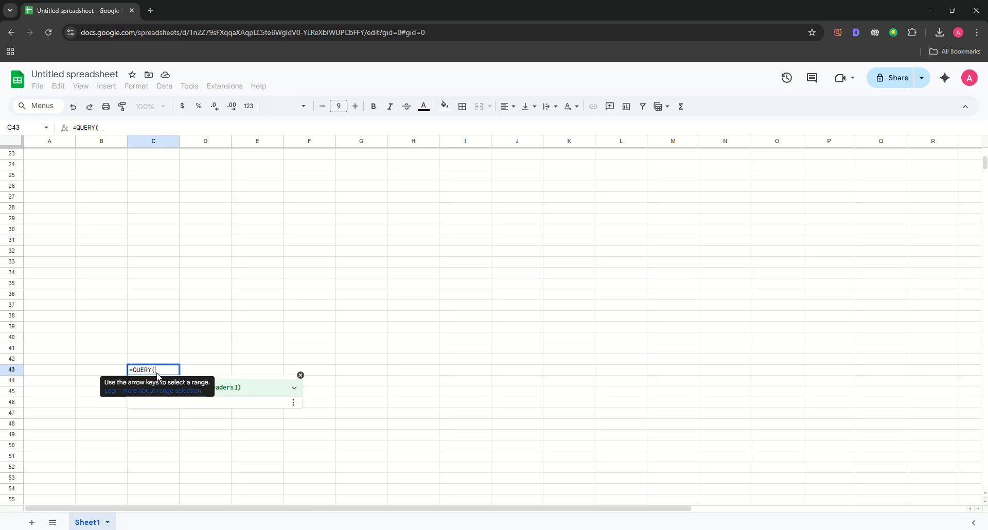
scroll(157, 376, "up", 5)
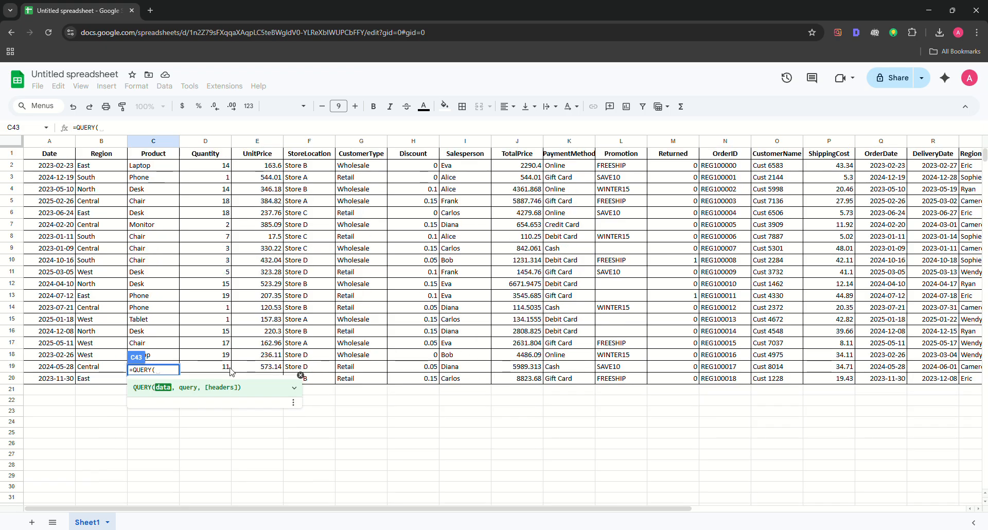
left_click(241, 379)
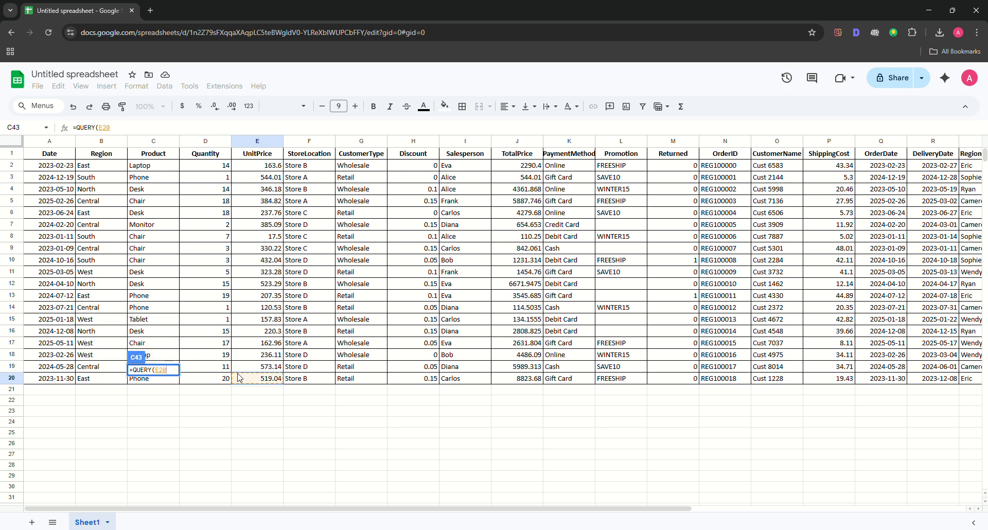
left_click_drag(203, 380, 46, 153)
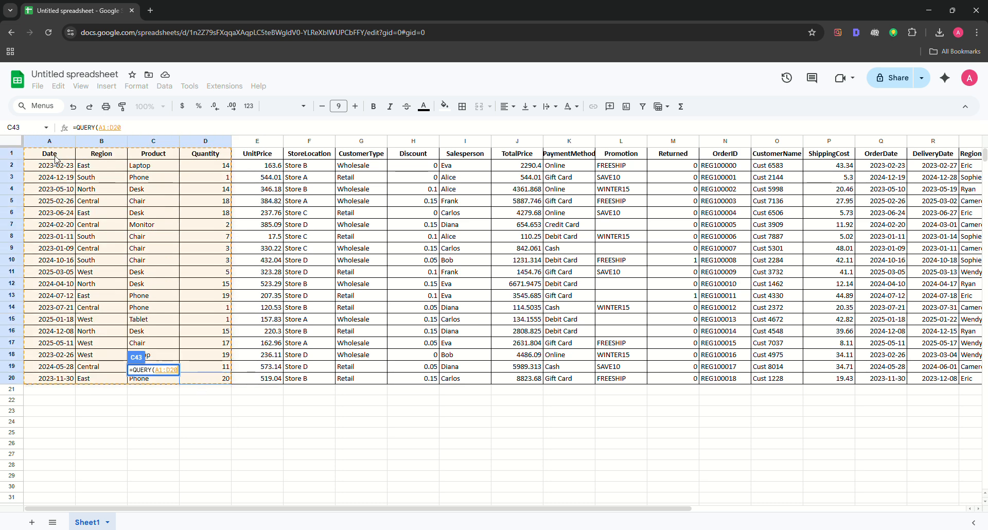
scroll(265, 193, "down", 3)
scroll(258, 254, "down", 6)
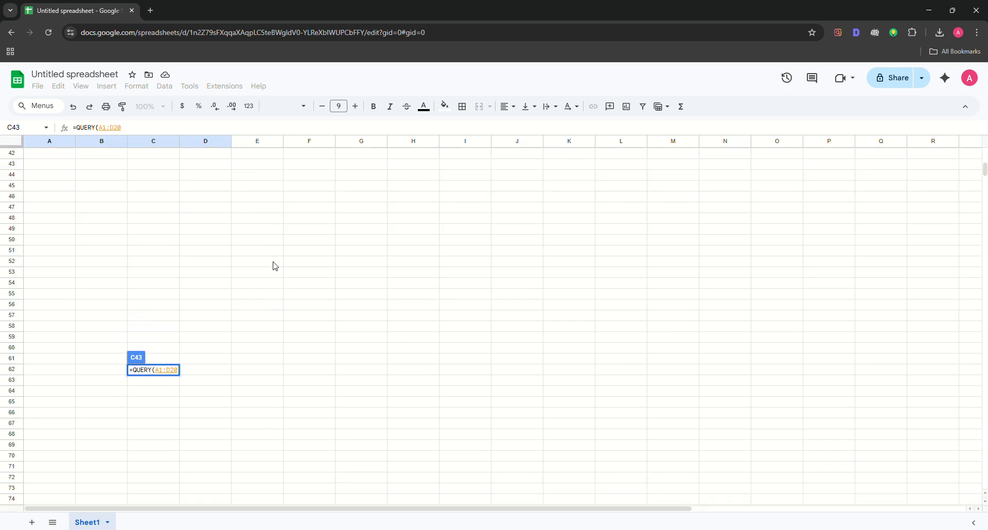
type(", ")
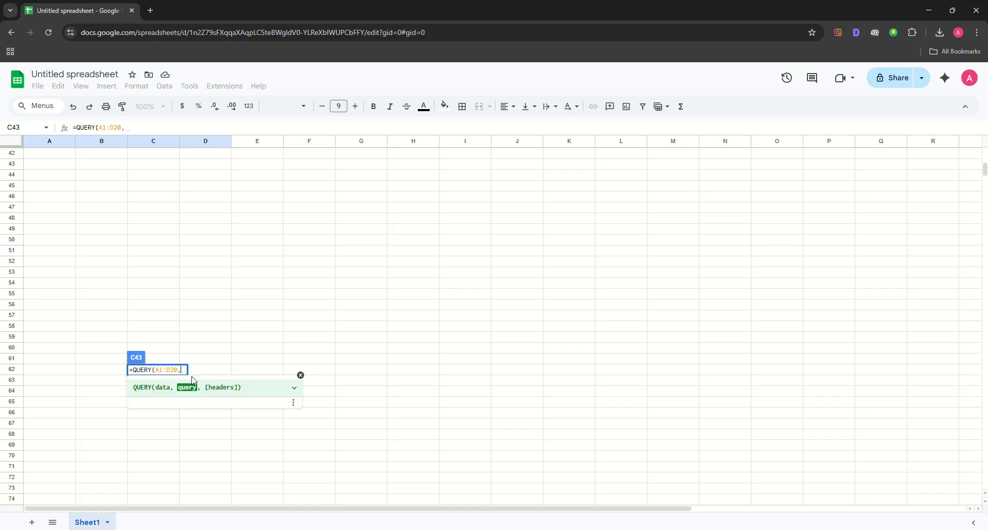
Step: Complete the C43 formula with the query "select min(D), max(D)" and 1 header row
type("\"select")
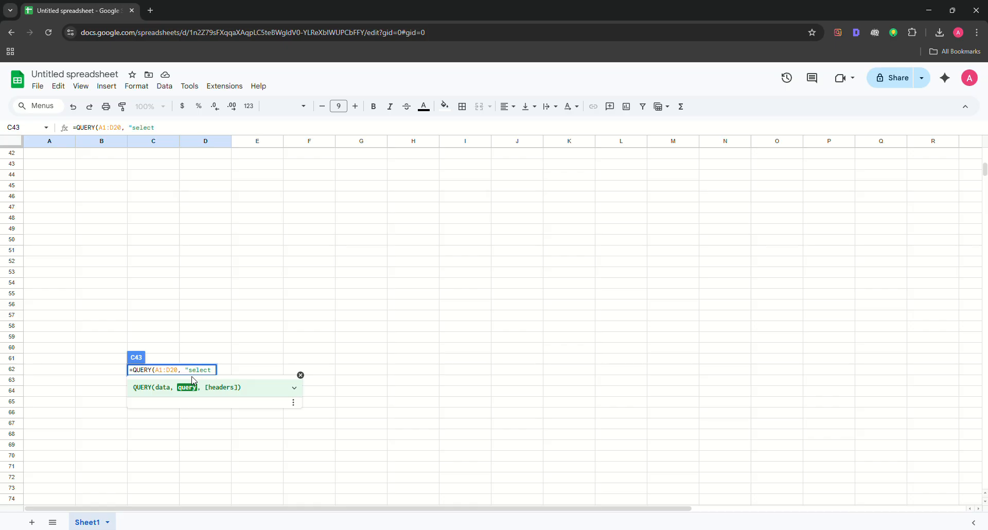
type(" min")
scroll(206, 257, "up", 10)
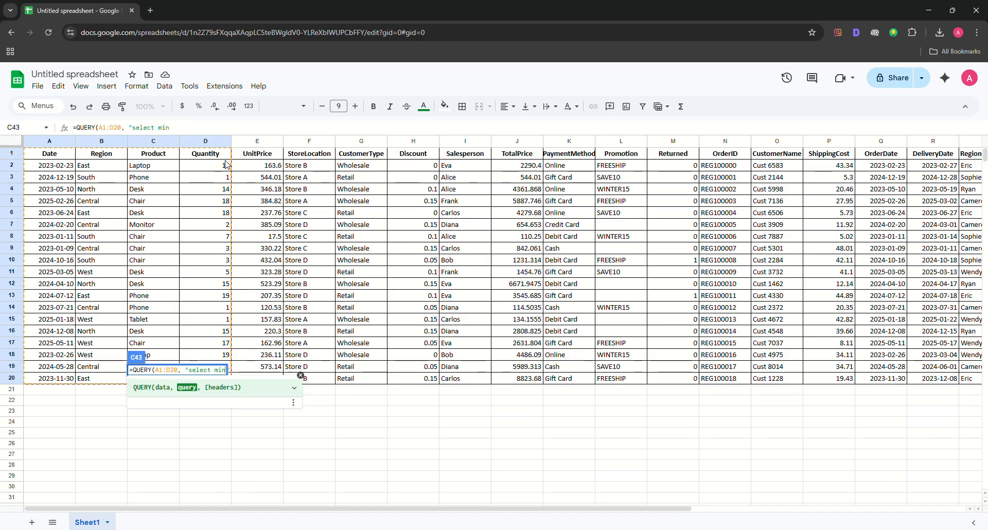
scroll(227, 164, "down", 8)
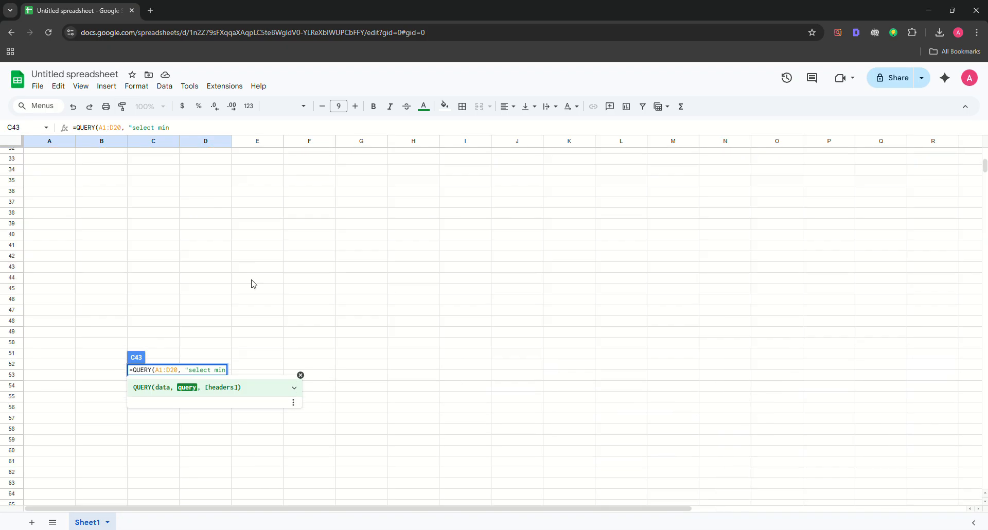
type("(d),")
key("BackSpace")
type(", m")
key("BackSpace")
type("max(D)")
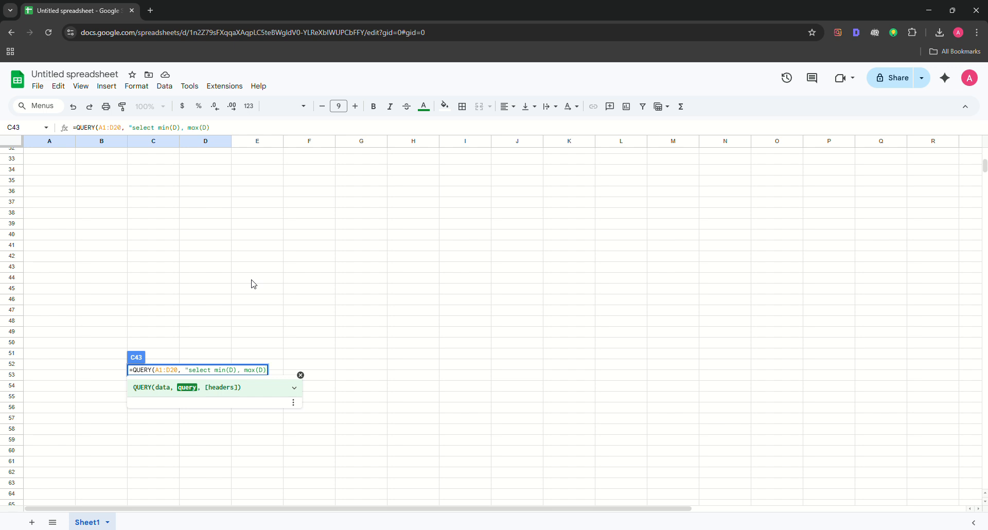
type("\", ")
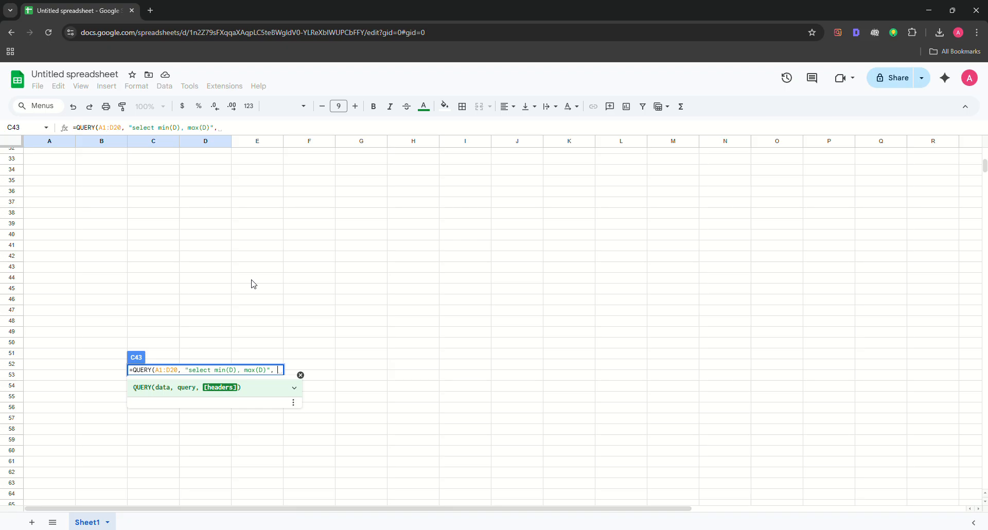
type("1")
key("Return")
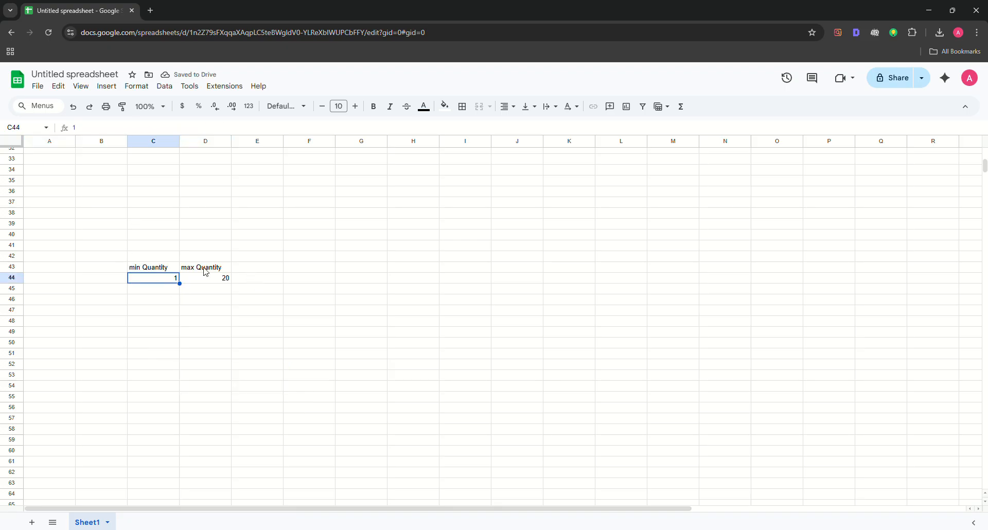
Step: Check the source Quantity data and delete the min and max quantity results in C43:D44
scroll(221, 288, "up", 10)
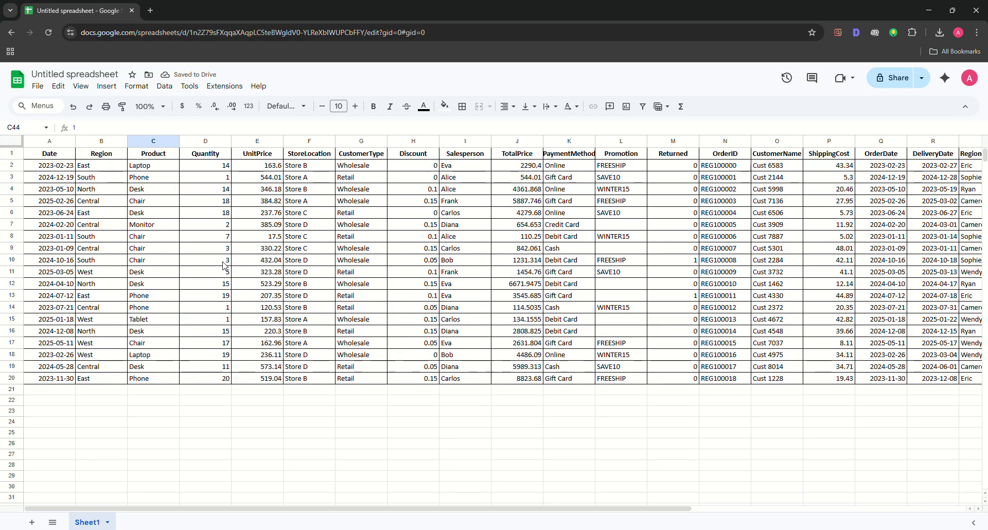
scroll(236, 332, "down", 7)
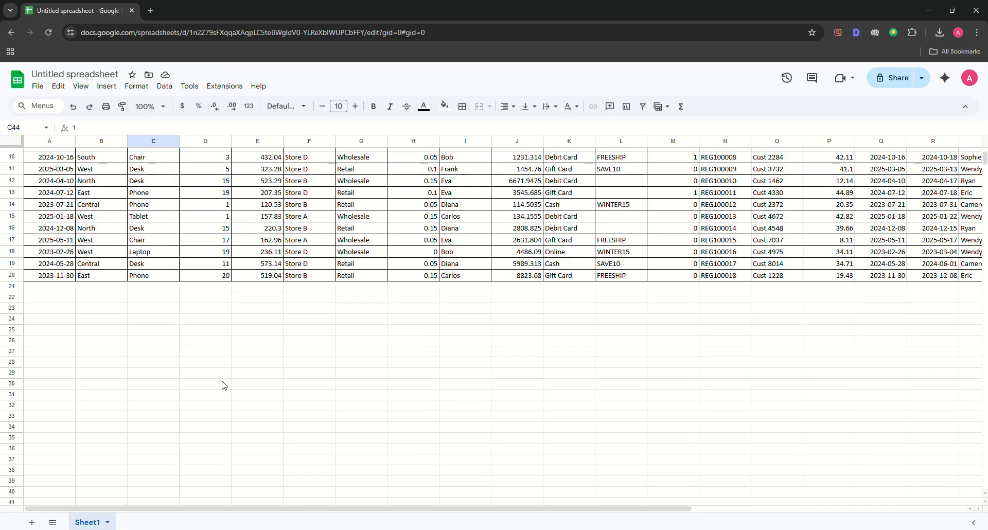
left_click(177, 371)
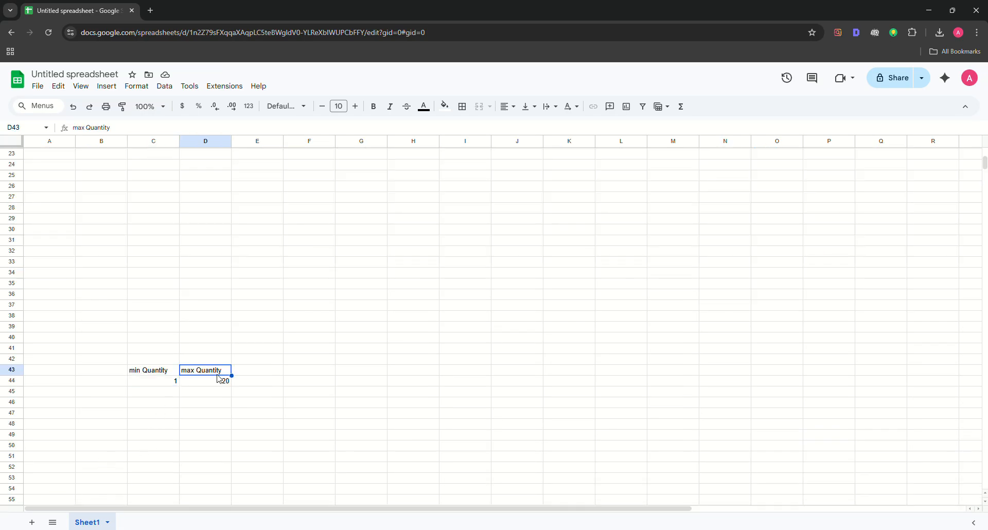
left_click_drag(223, 381, 155, 375)
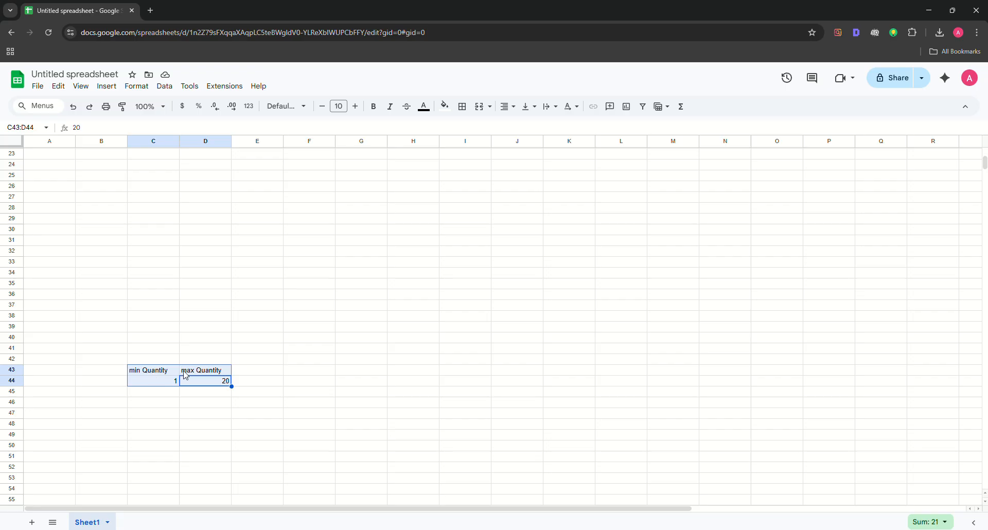
key("Delete")
Step: Start a QUERY formula in cell C35 with the range A1:E20 as its data
scroll(213, 302, "up", 7)
scroll(213, 302, "down", 3)
scroll(186, 195, "up", 3)
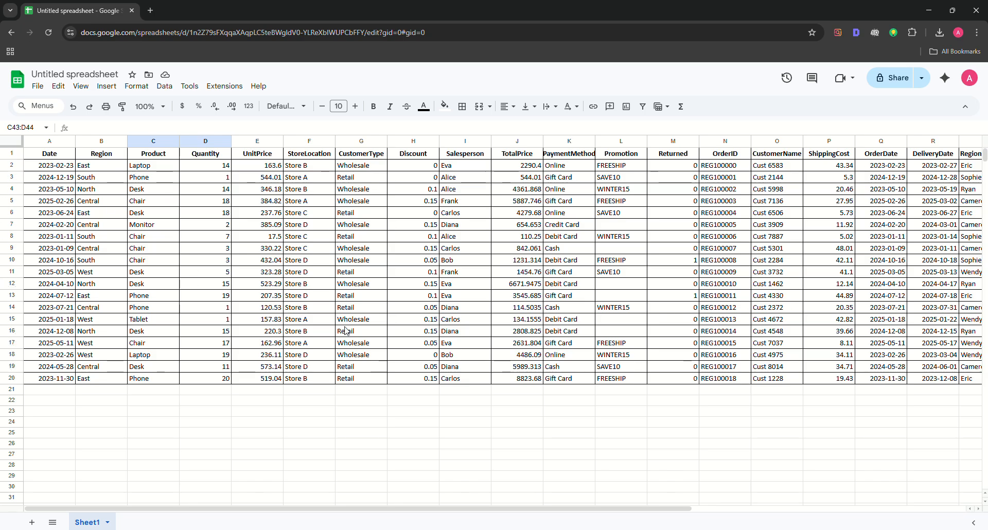
scroll(175, 425, "down", 2)
scroll(175, 425, "down", 5)
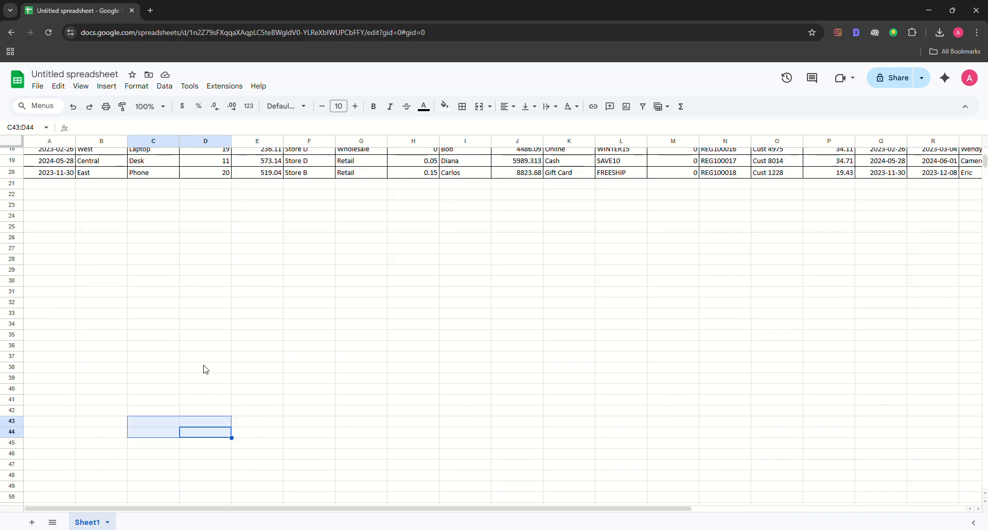
double_click(177, 337)
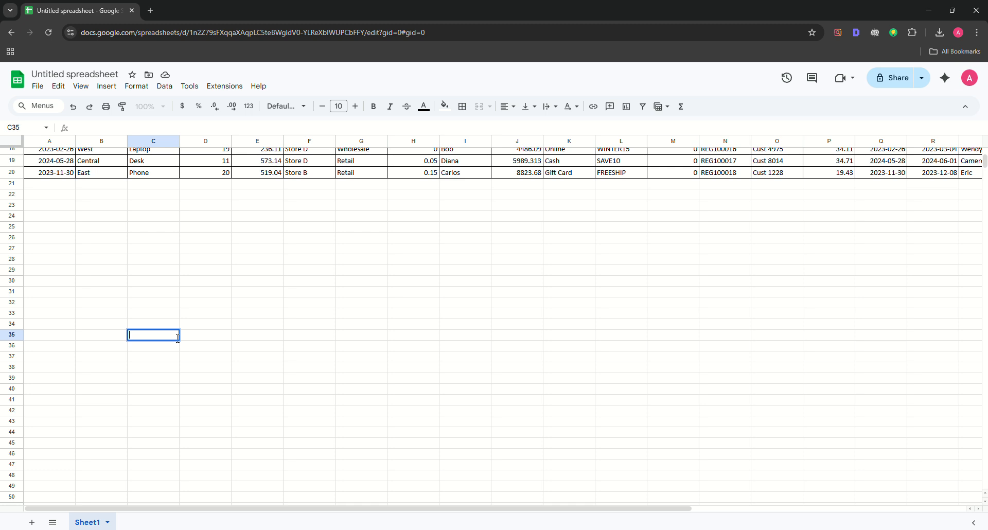
type("=que")
key("Tab")
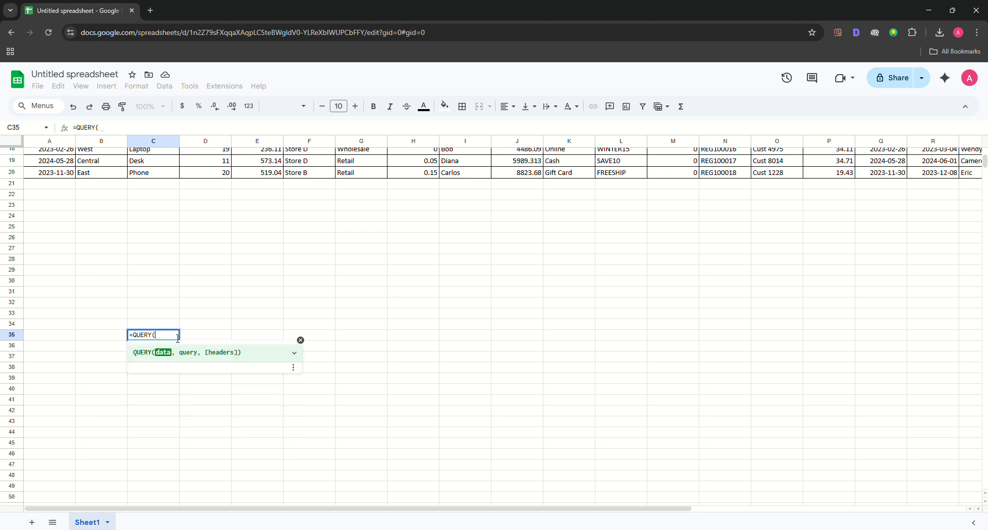
scroll(178, 338, "up", 6)
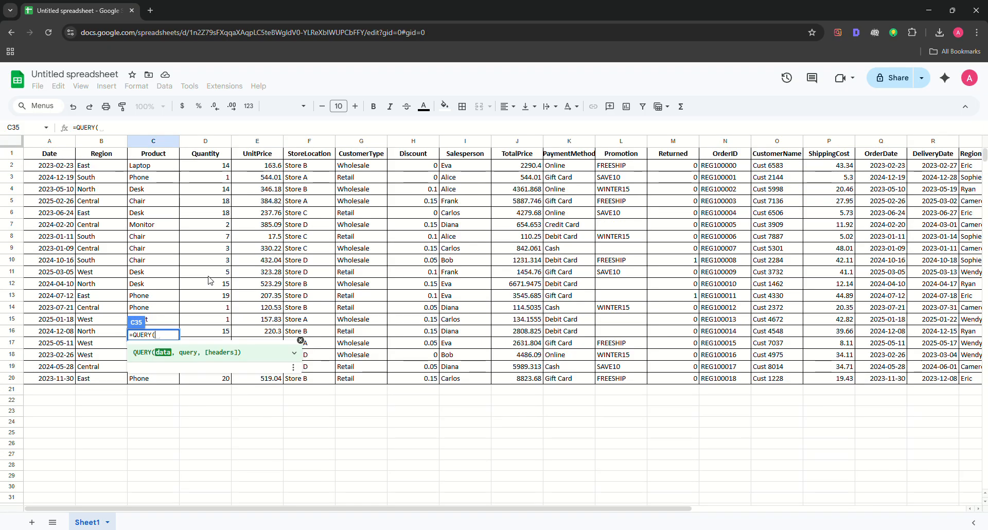
left_click(244, 381)
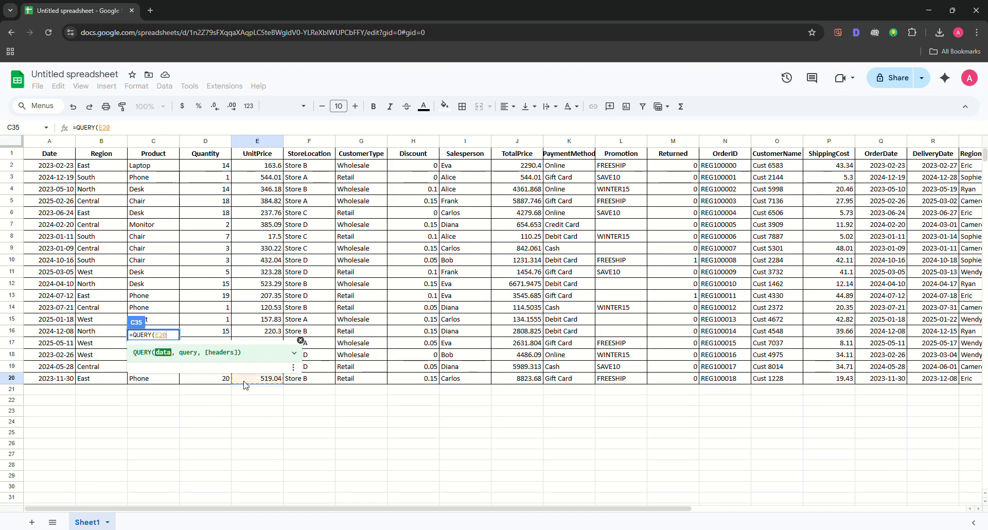
left_click_drag(245, 384, 49, 153)
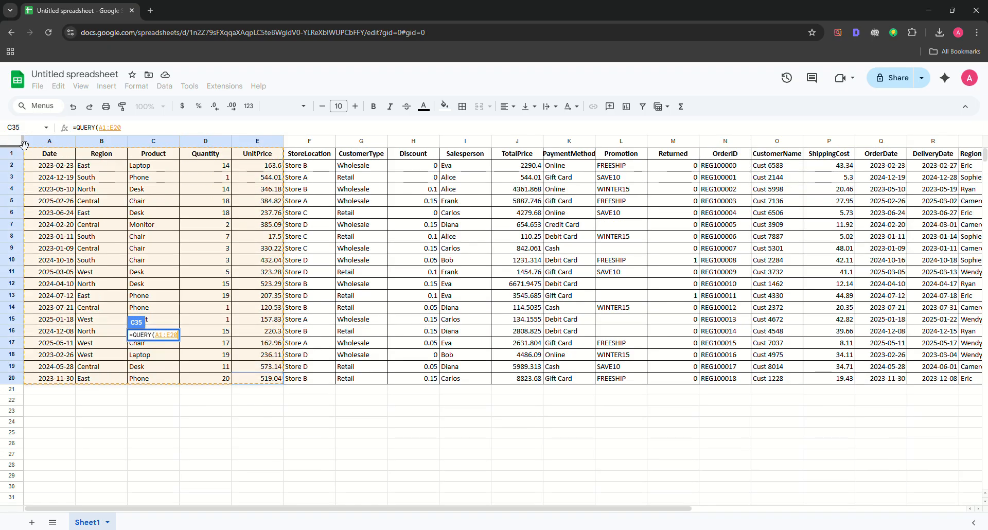
scroll(229, 273, "down", 2)
scroll(229, 272, "down", 10)
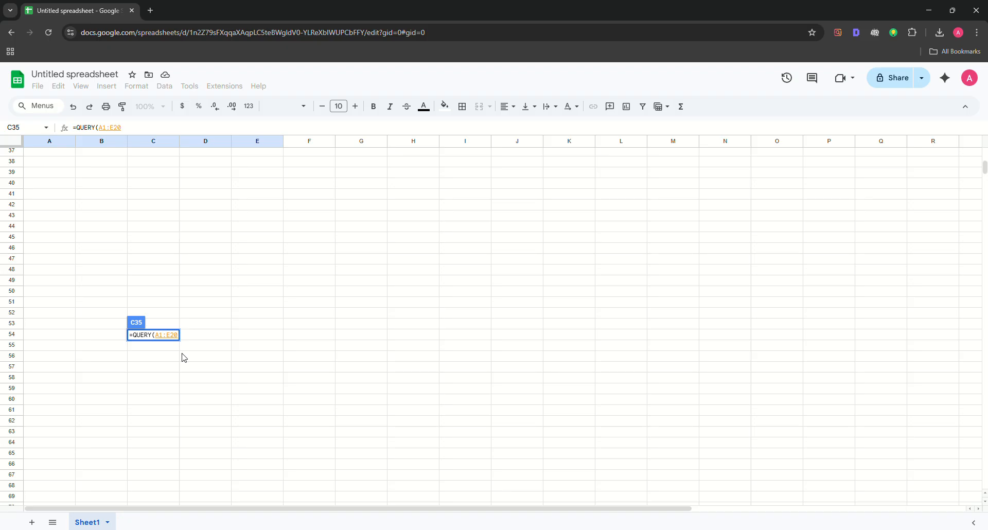
Step: Begin the C35 query text with "select count(" and try to pick the Quantity range D1:D20 as its argument
type(", \"s")
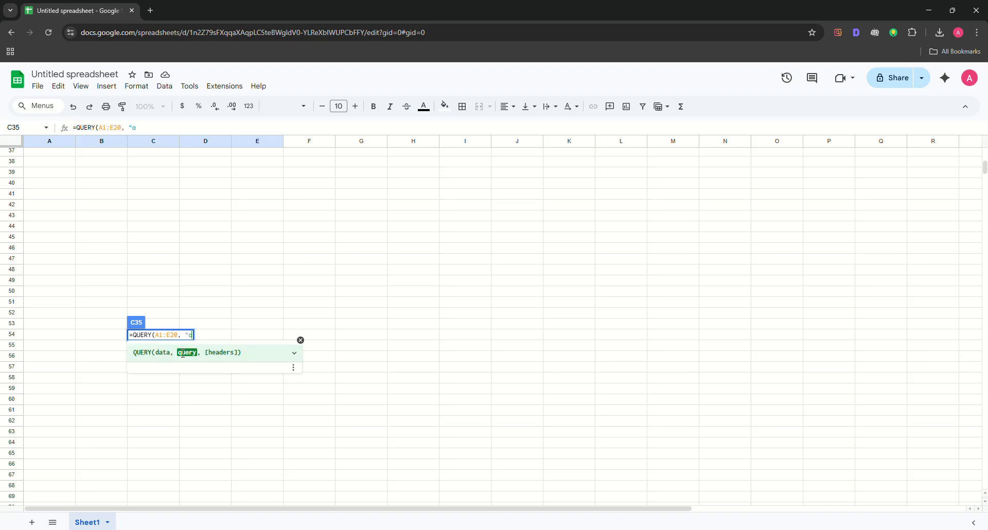
type("lelect count")
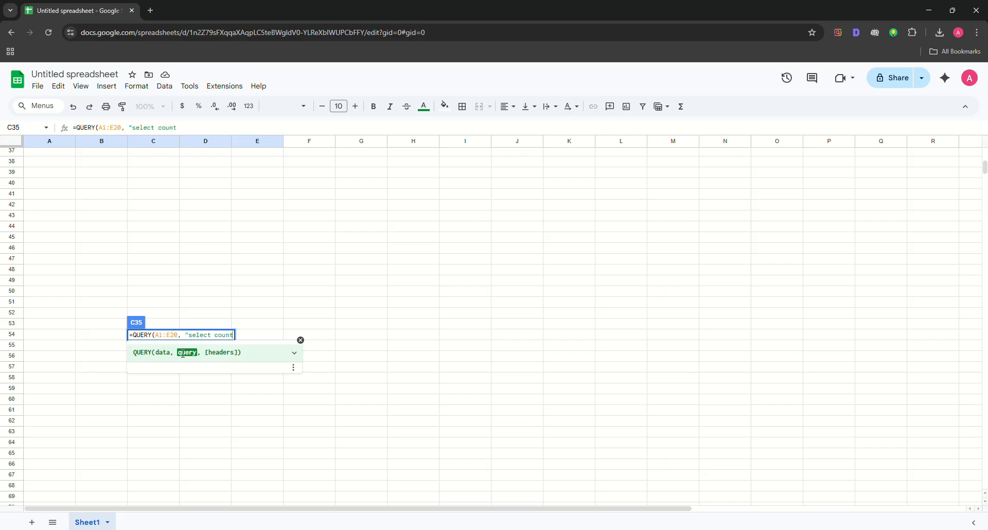
type("(")
scroll(244, 198, "up", 7)
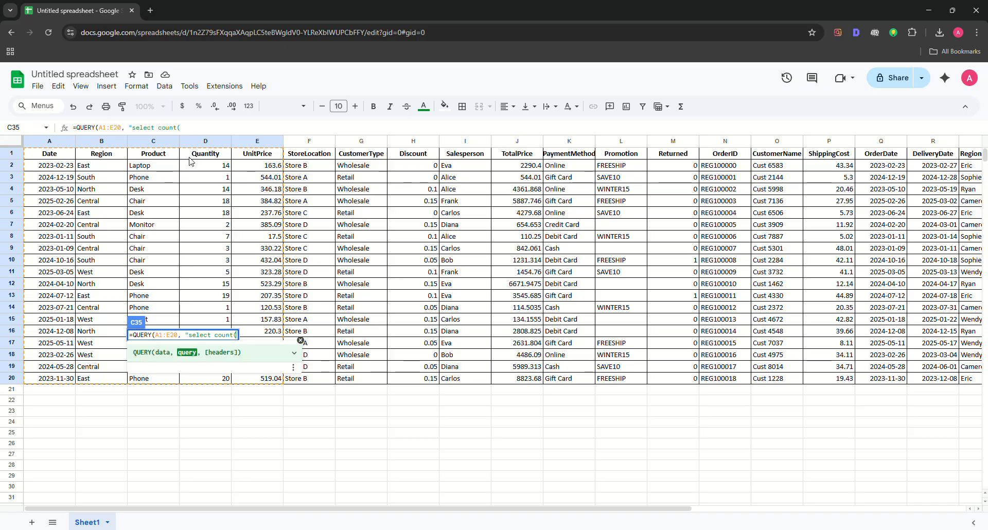
left_click_drag(192, 154, 217, 384)
scroll(244, 370, "down", 13)
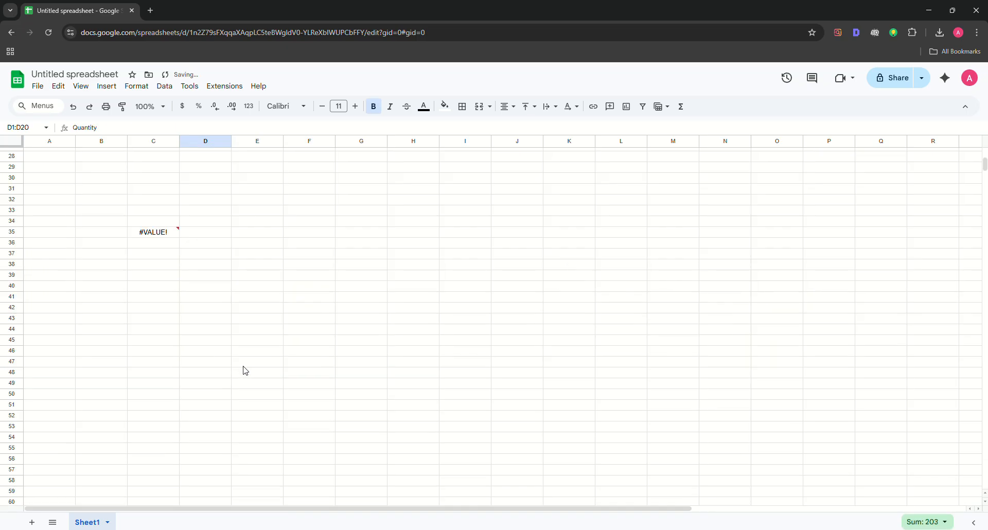
scroll(258, 375, "up", 10)
scroll(258, 367, "up", 1)
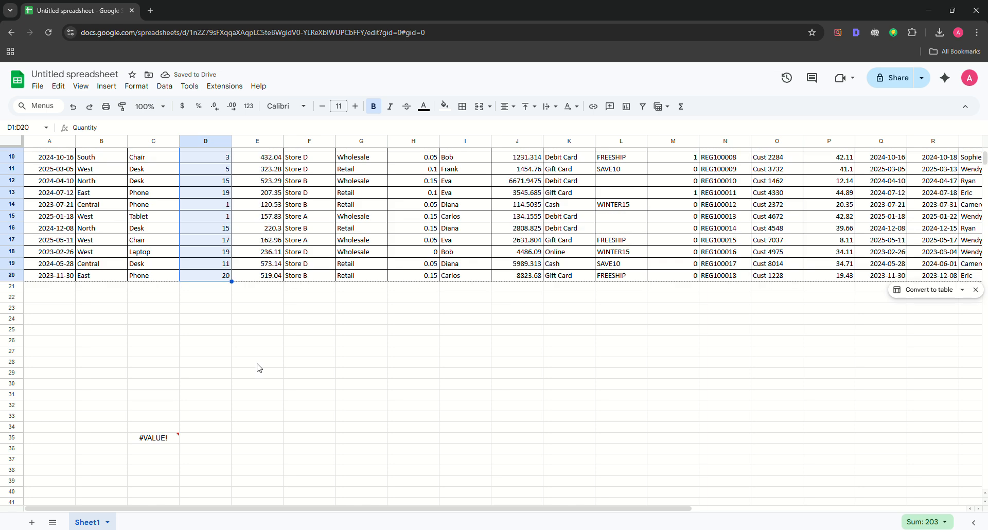
Step: Edit the C35 formula so its query reads "select count(D) pivot A"
double_click(157, 438)
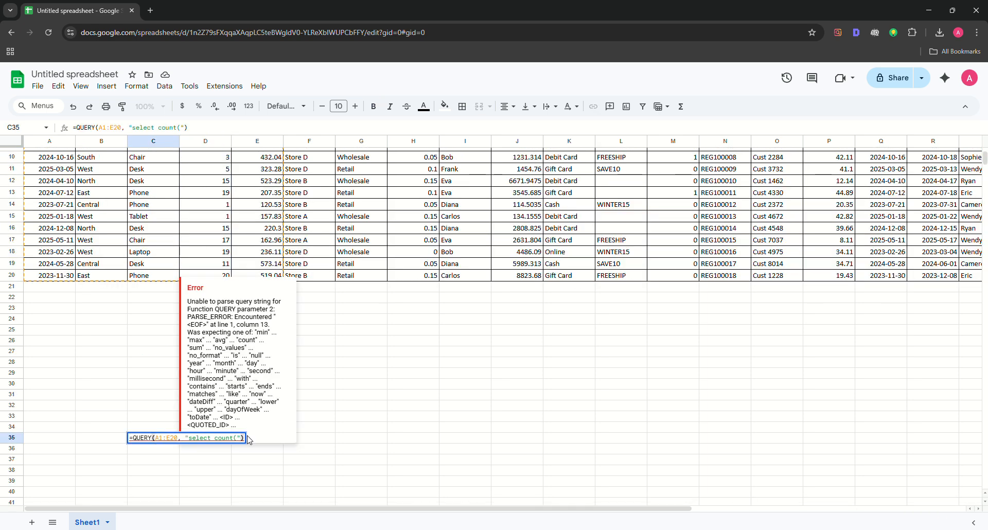
left_click(242, 437)
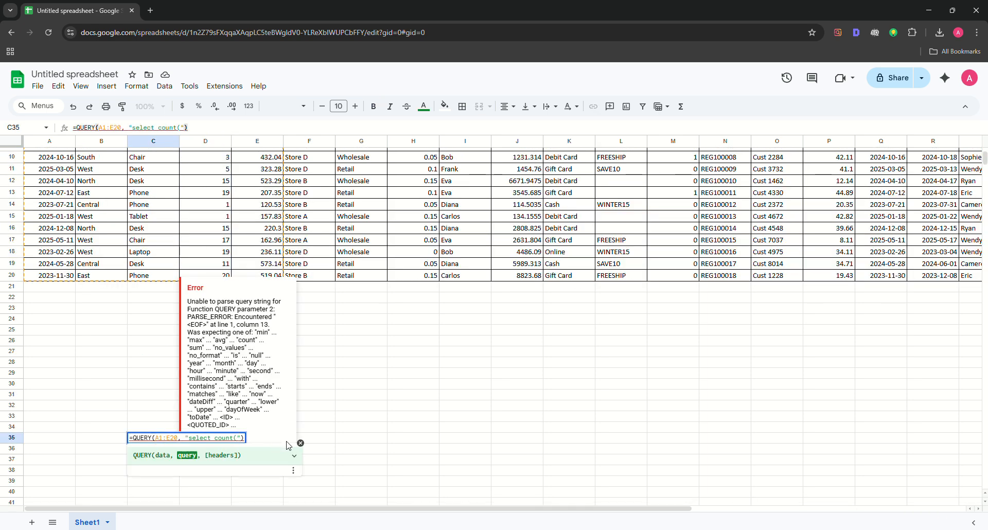
key("BackSpace")
type("D) pi")
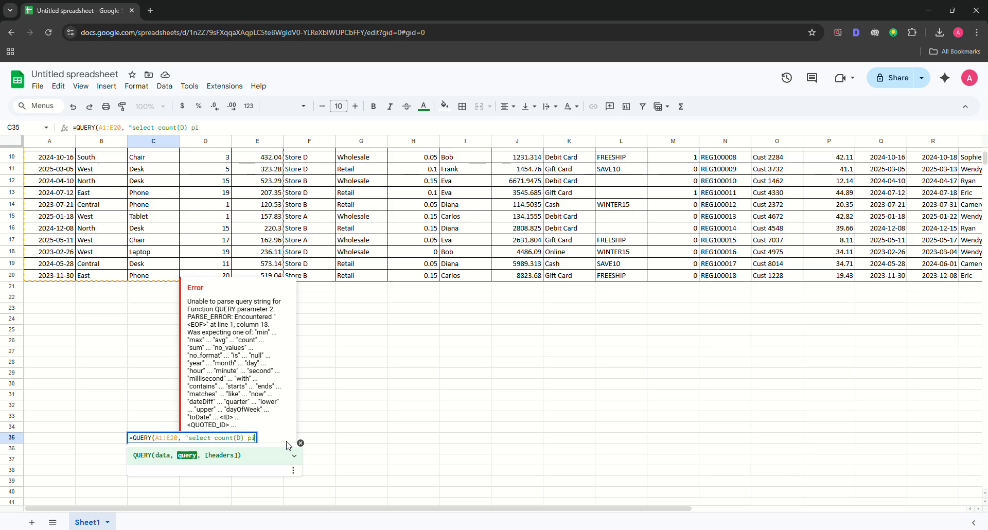
type("vot A\"")
key("Return")
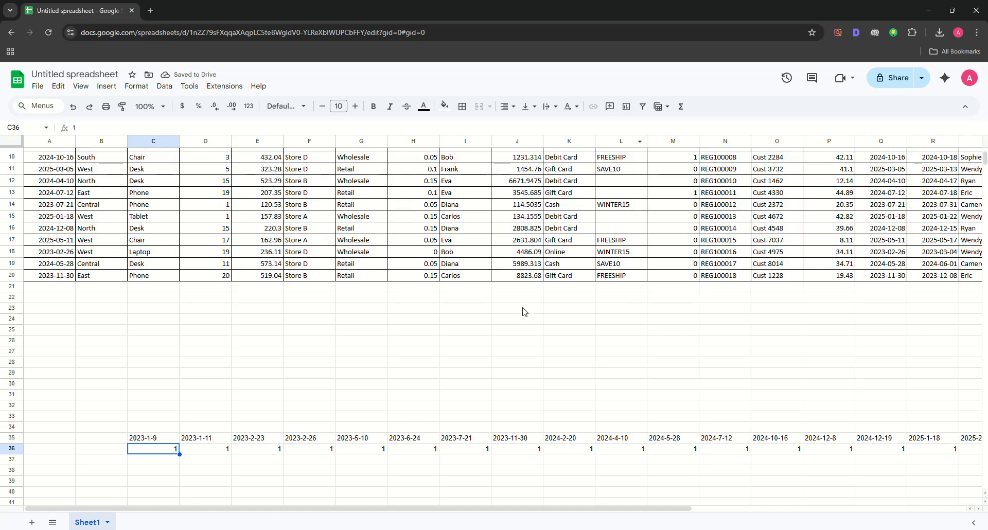
Step: Undo the last edit of the QUERY formula in C35
left_click(482, 503)
left_click_drag(482, 508, 463, 516)
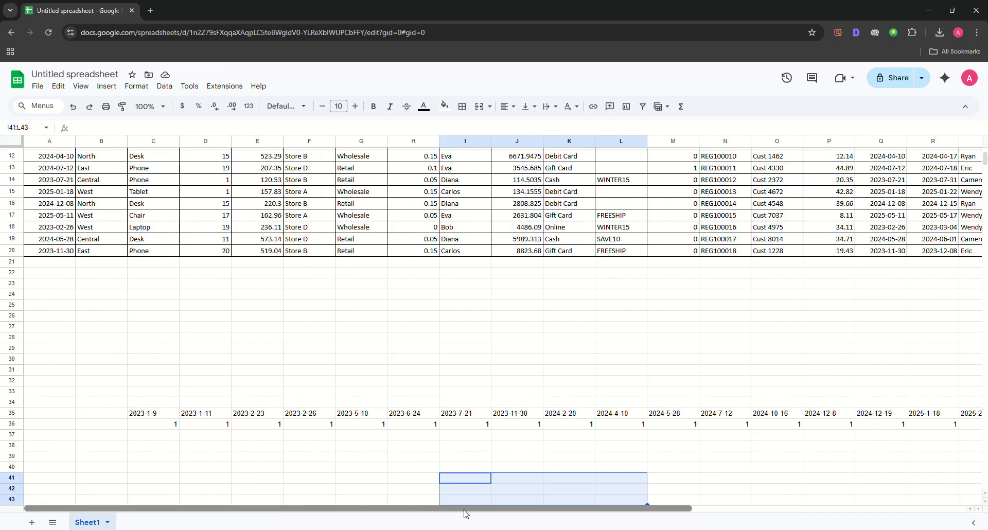
scroll(362, 403, "up", 3)
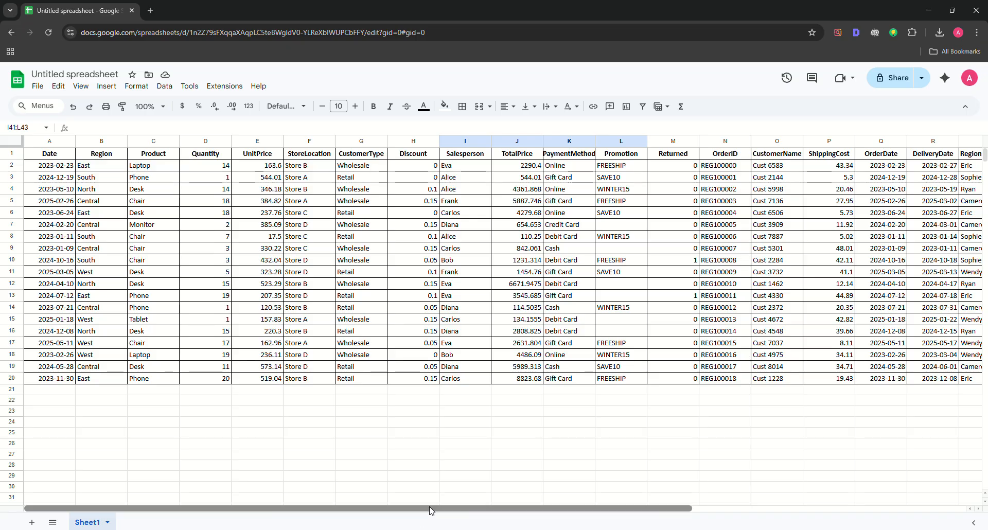
scroll(364, 419, "down", 4)
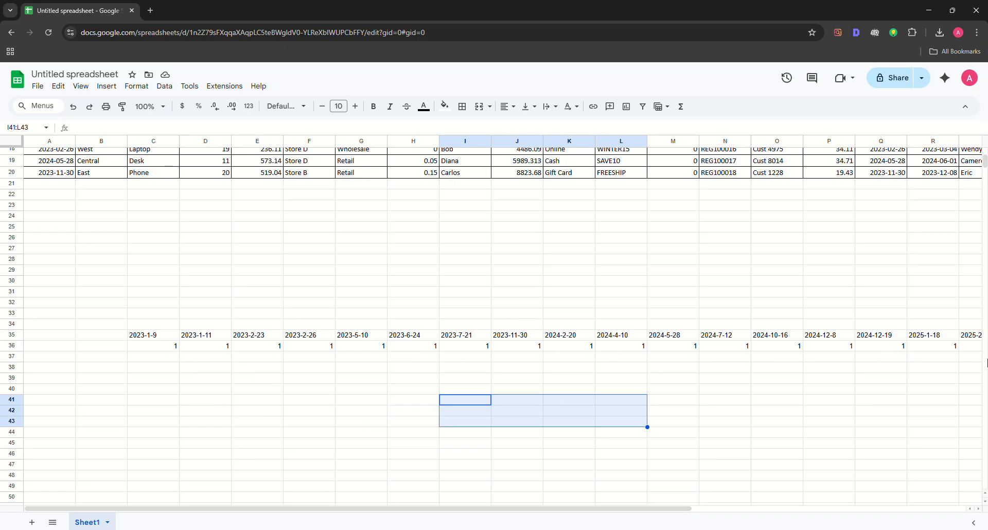
left_click(161, 337)
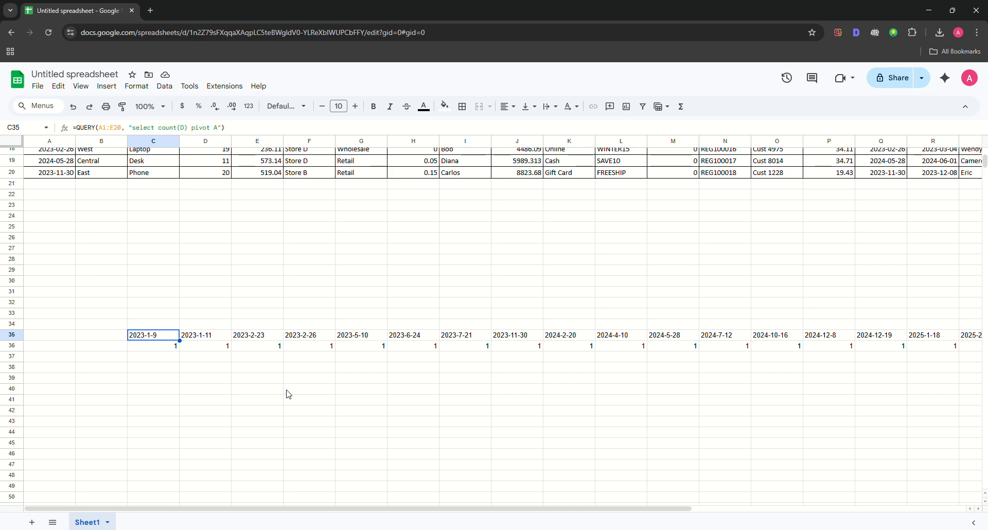
key("ctrl+z")
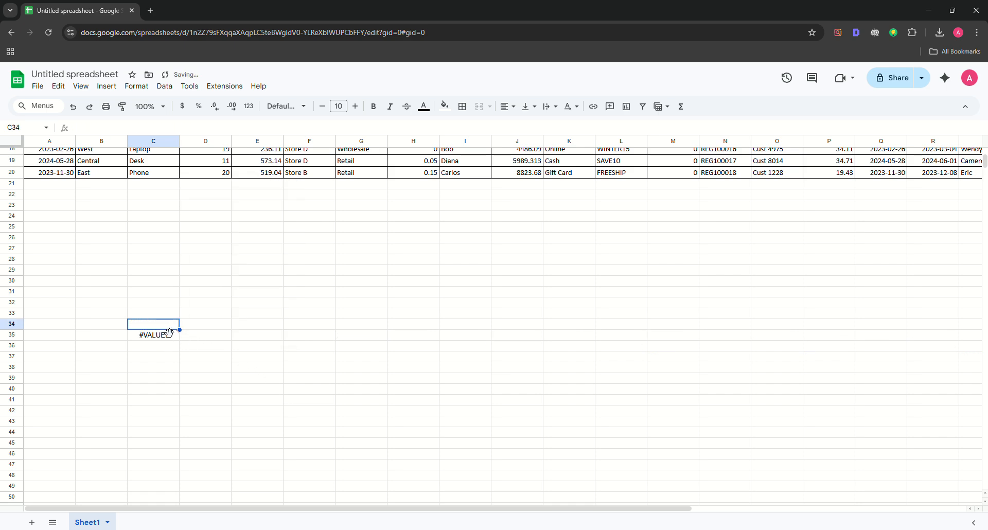
double_click(173, 339)
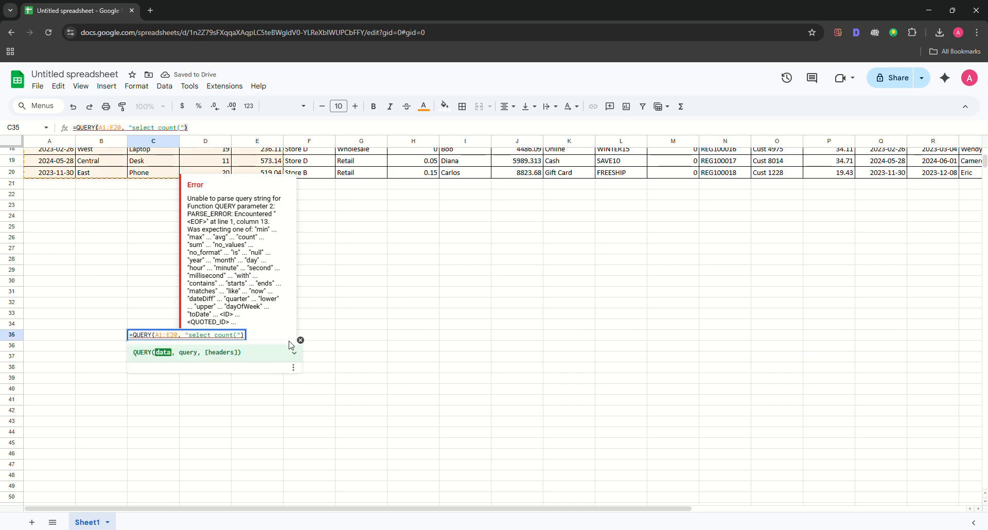
key("Right")
key("Right")
key("Right")
key("Right")
key("Right")
key("Right")
key("Right")
key("Right")
key("Right")
key("Right")
key("Right")
key("Right")
key("Right")
key("Right")
key("Right")
key("Right")
key("Right")
key("Right")
key("Right")
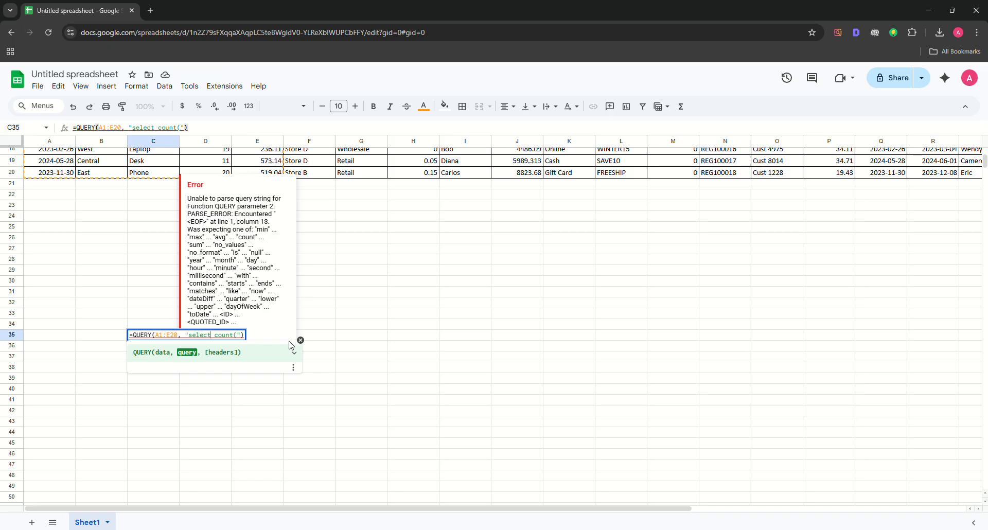
scroll(291, 345, "up", 6)
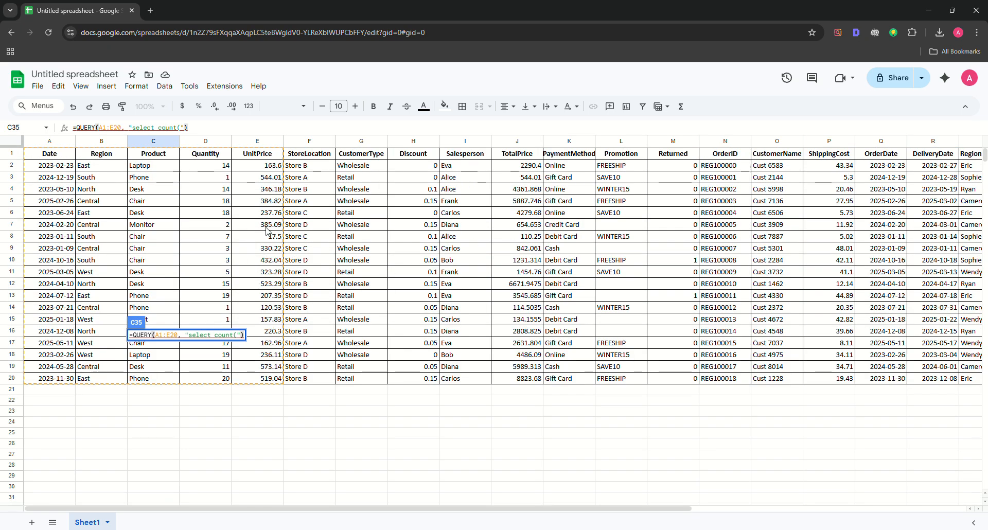
left_click(219, 165)
left_click(206, 237)
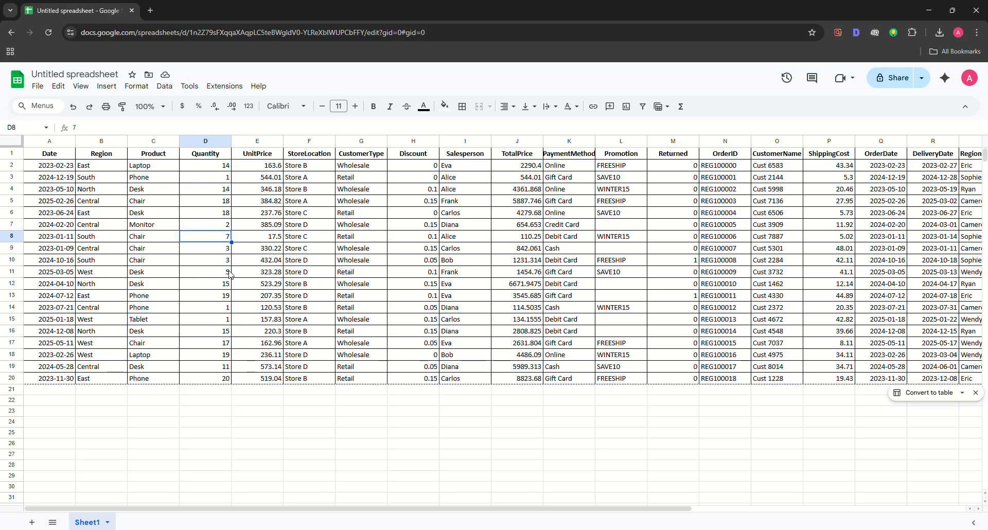
Step: Replace the count expression in the C35 query text so it reads "select A, B, D where"
scroll(236, 350, "down", 7)
left_click(158, 284)
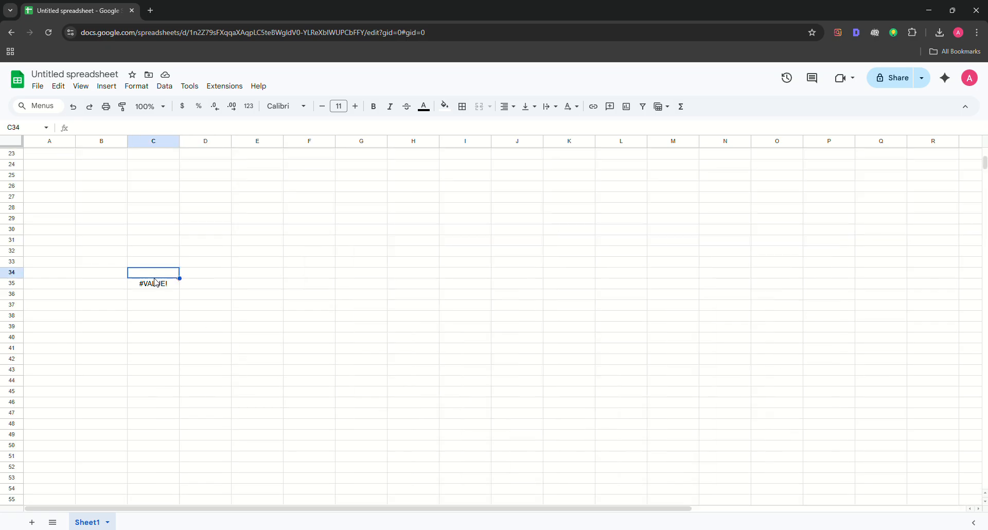
double_click(165, 286)
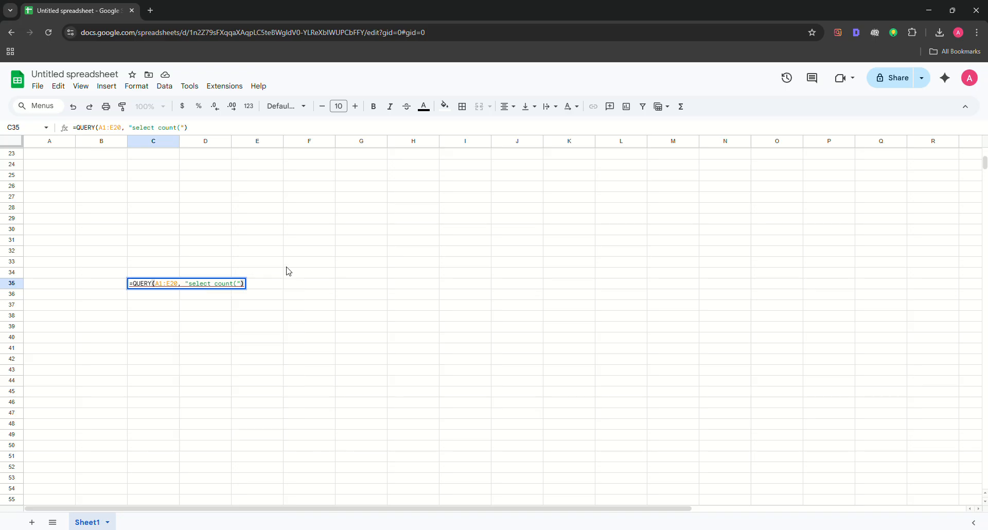
left_click(244, 284)
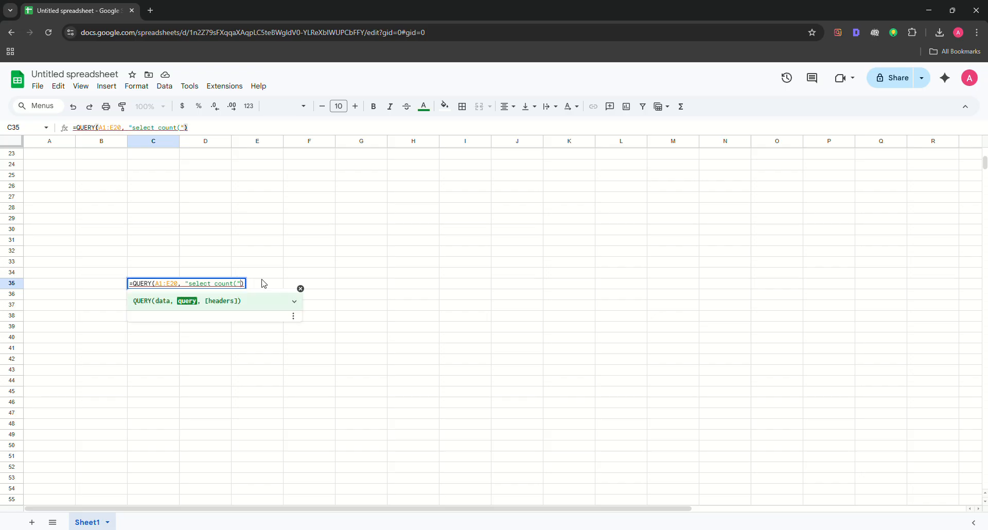
key("BackSpace")
key("BackSpace")
key("BackSpace")
key("BackSpace")
key("BackSpace")
key("BackSpace")
key("BackSpace")
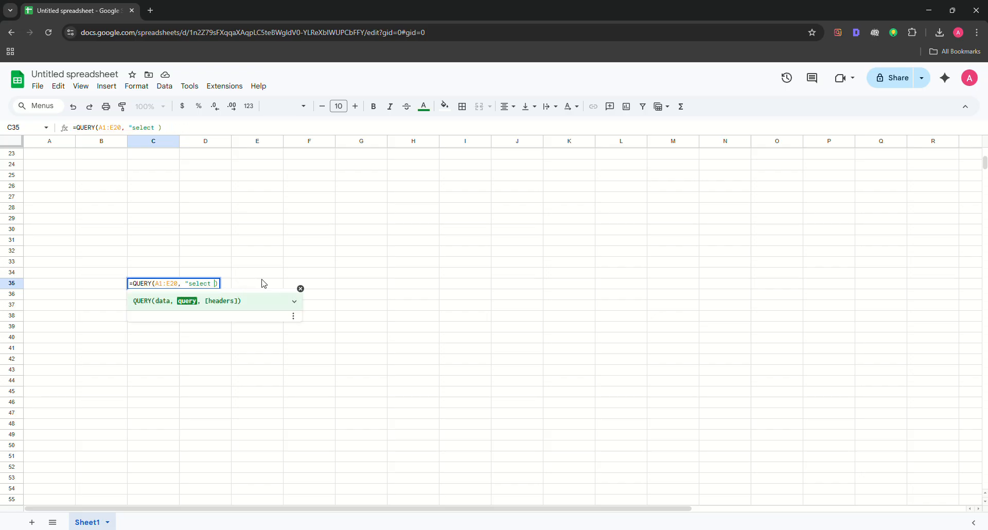
type("A, B, d")
key("BackSpace")
type("D w")
key("BackSpace")
type("we")
key("BackSpace")
type("ere")
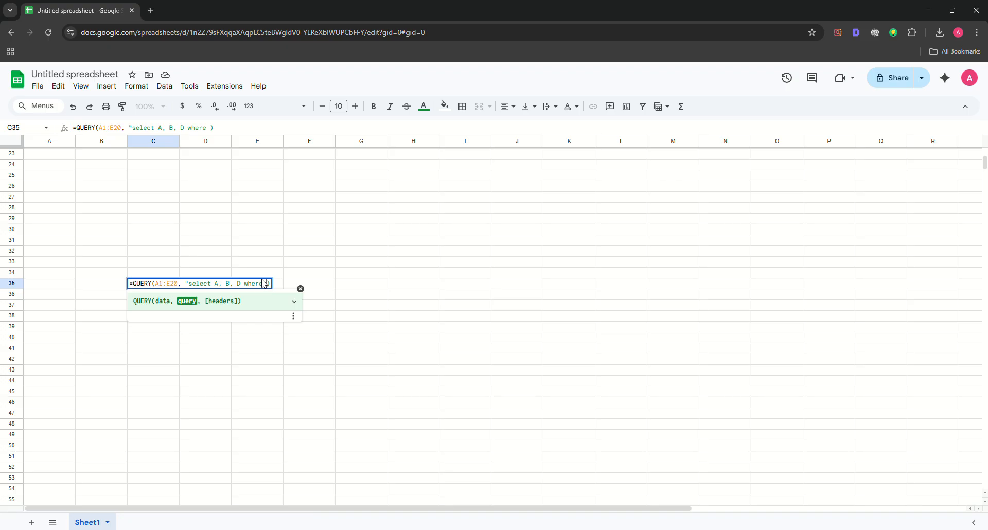
Step: Try to complete the C35 query with the condition D>5 and a headers argument of 1
scroll(348, 229, "up", 5)
scroll(206, 222, "down", 3)
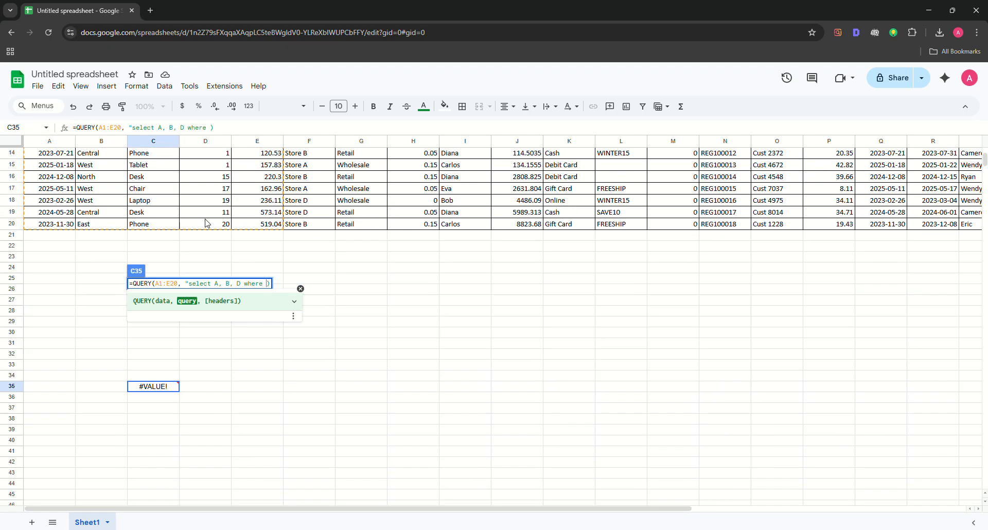
type("D")
type(">")
type("5")
type("\", 1")
type(")")
key("Return")
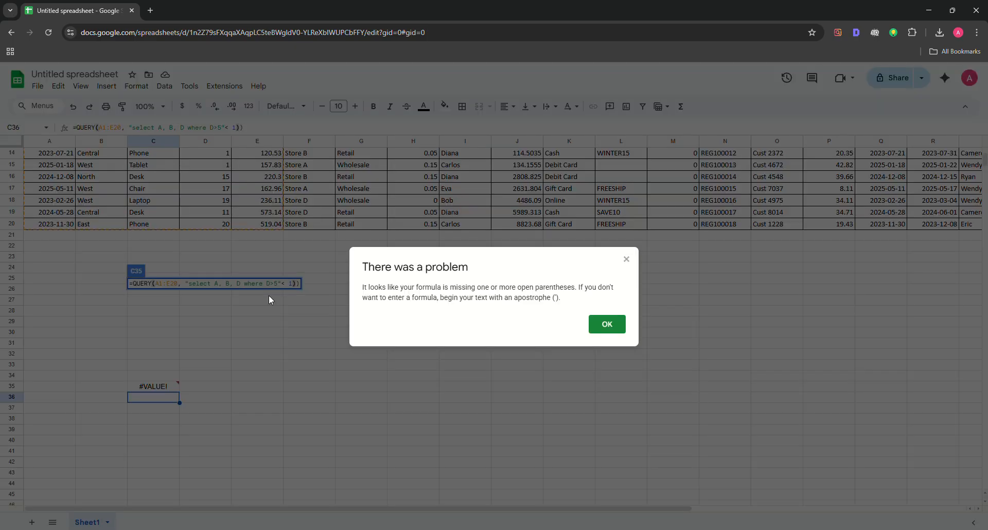
left_click(626, 259)
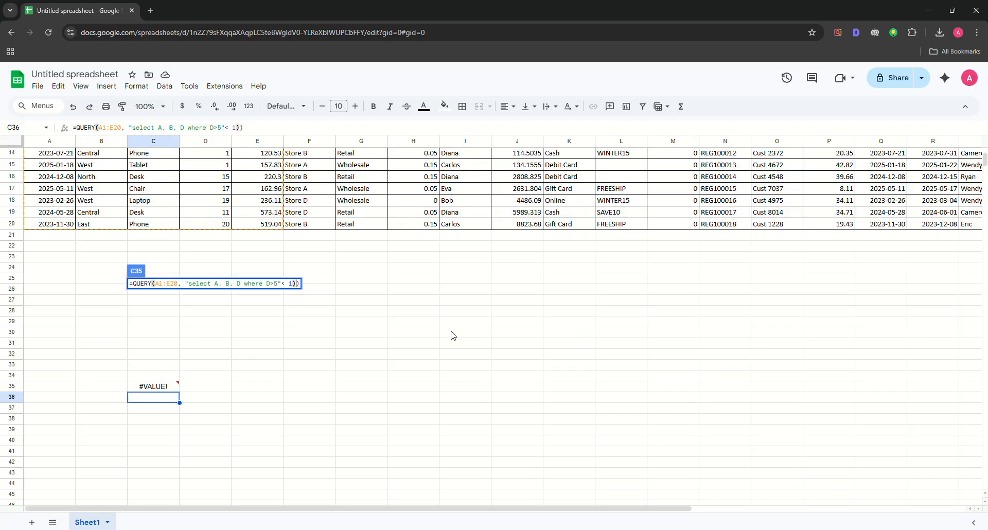
Step: Try to correct the C35 formula by separating the headers argument with a comma and removing the surplus closing parenthesis
left_click(296, 284)
key("BackSpace")
key("BackSpace")
type(",")
key("Right")
key("Right")
key("Return")
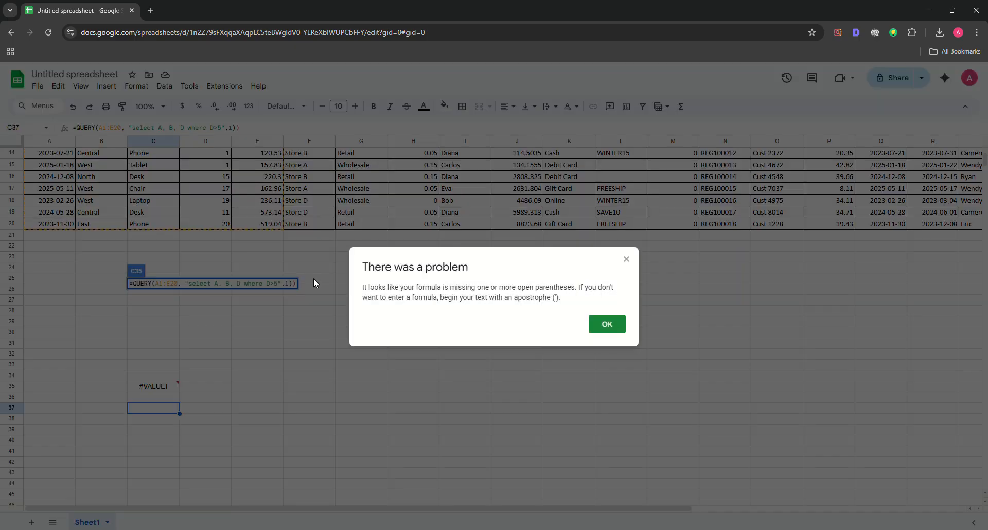
left_click(626, 259)
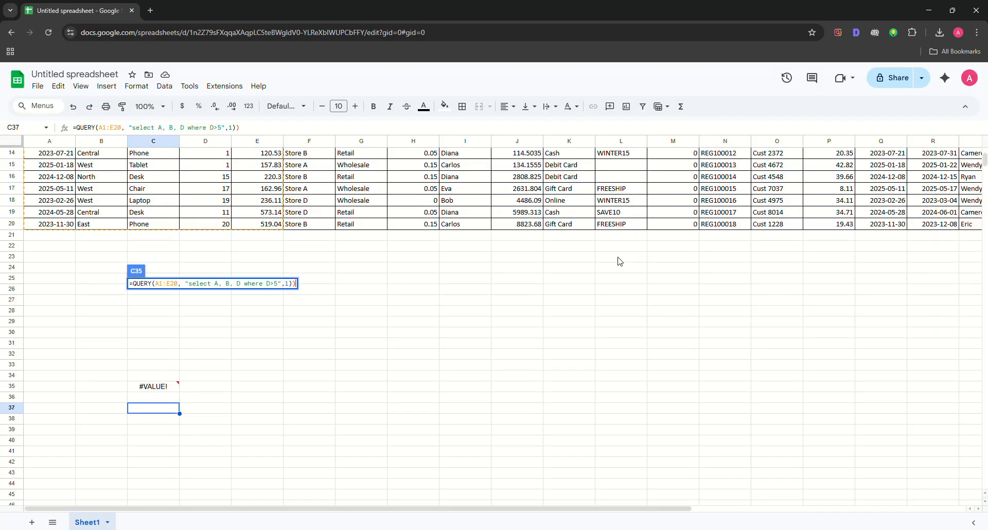
key("BackSpace")
key("BackSpace")
key("Return")
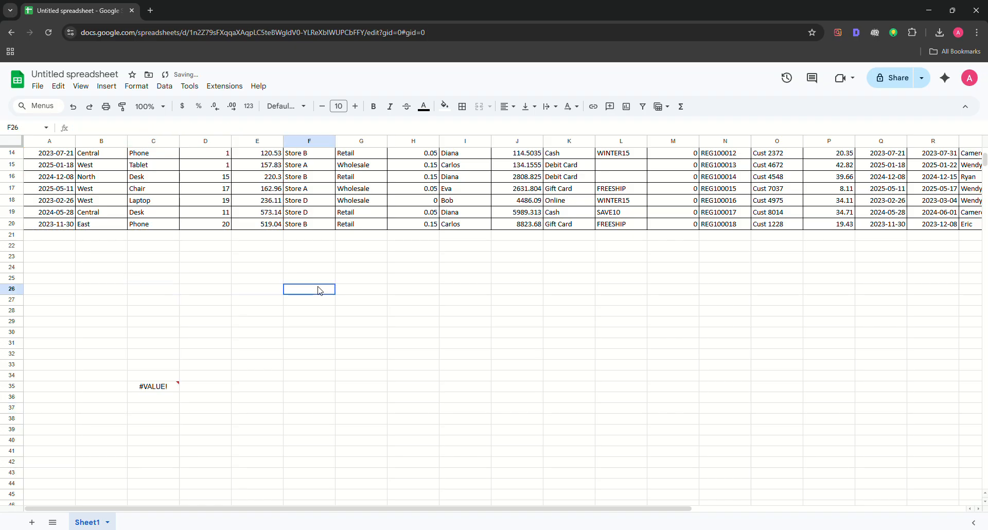
Step: Reopen the C35 formula for editing and delete its query text back to "se"
left_click_drag(281, 354, 144, 390)
left_click(144, 388)
double_click(146, 388)
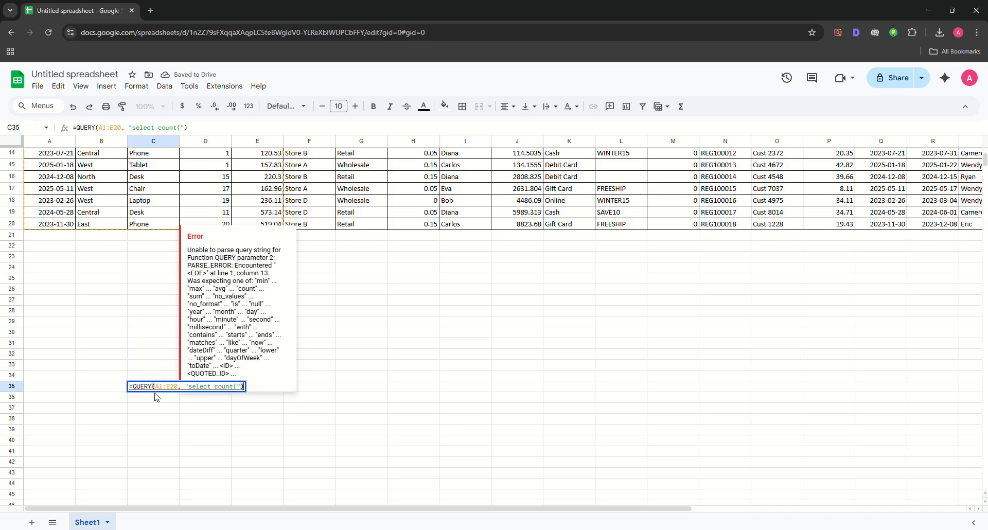
left_click(247, 387)
key("BackSpace")
key("BackSpace")
key("BackSpace")
key("BackSpace")
key("BackSpace")
key("BackSpace")
key("BackSpace")
key("BackSpace")
key("BackSpace")
key("BackSpace")
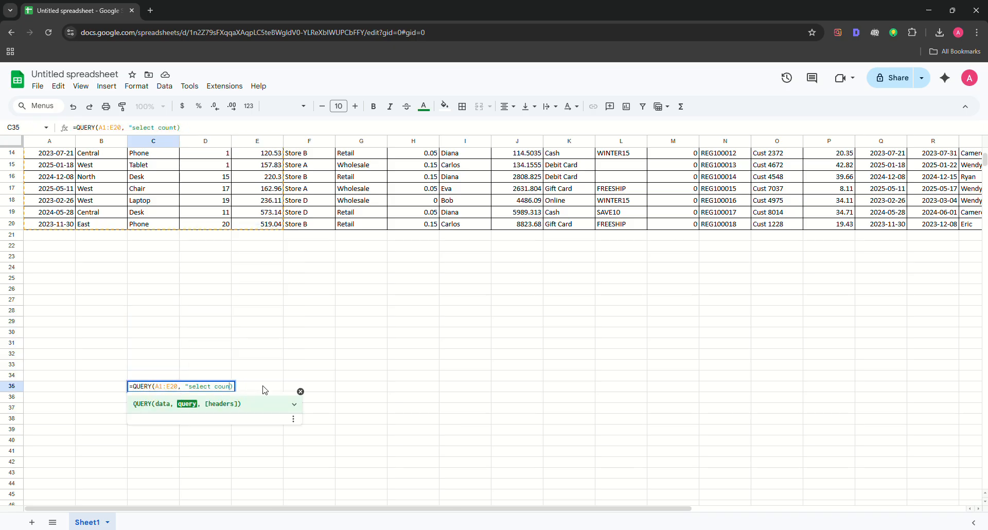
key("BackSpace")
key("BackSpace")
key("BackSpace")
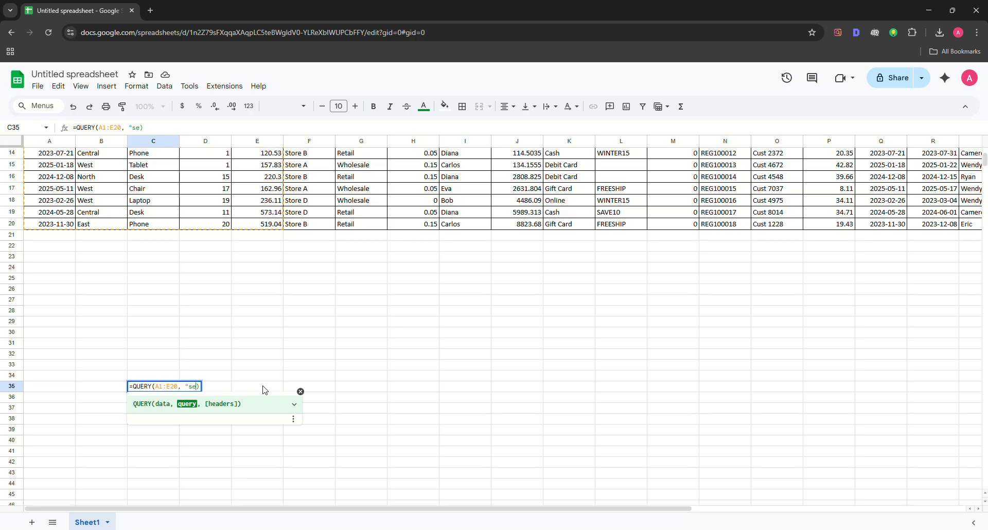
Step: Write the column selection of the C35 query as "select A,B,C,D"
type("le")
key("BackSpace")
key("BackSpace")
type("elect A,BM")
key("BackSpace")
type(",C,C")
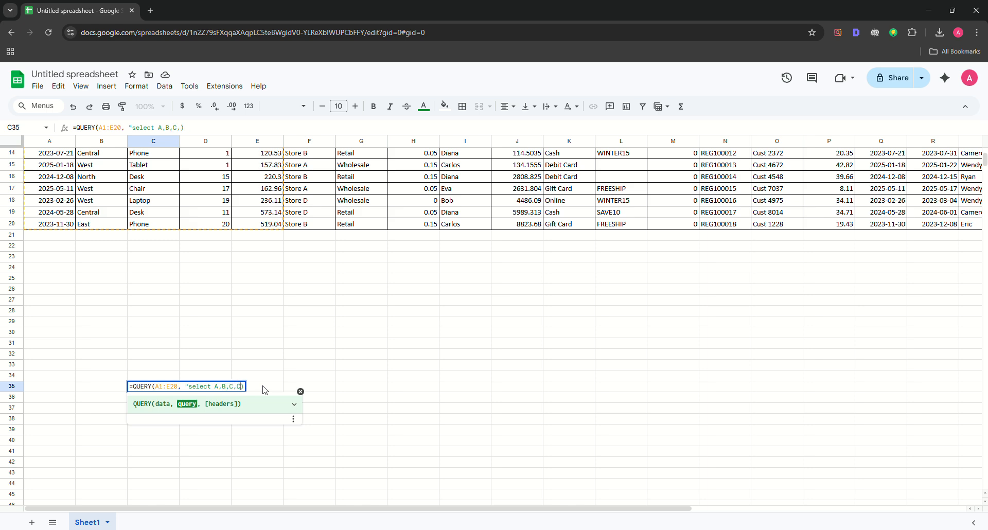
key("BackSpace")
type("D W")
key("BackSpace")
Step: Add the condition "where D>5" and a headers argument of 1, and enter the C35 formula
type("where D>")
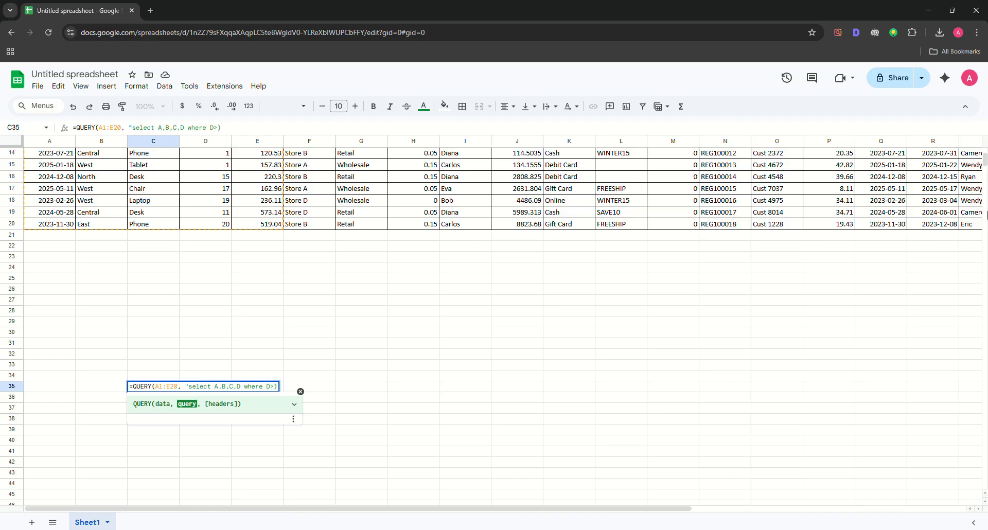
type("5\", 1")
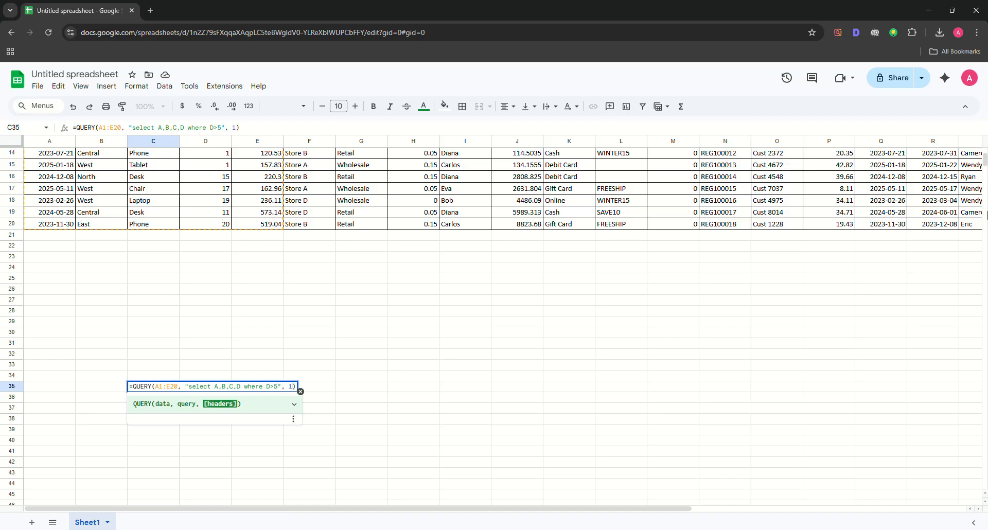
key("Return")
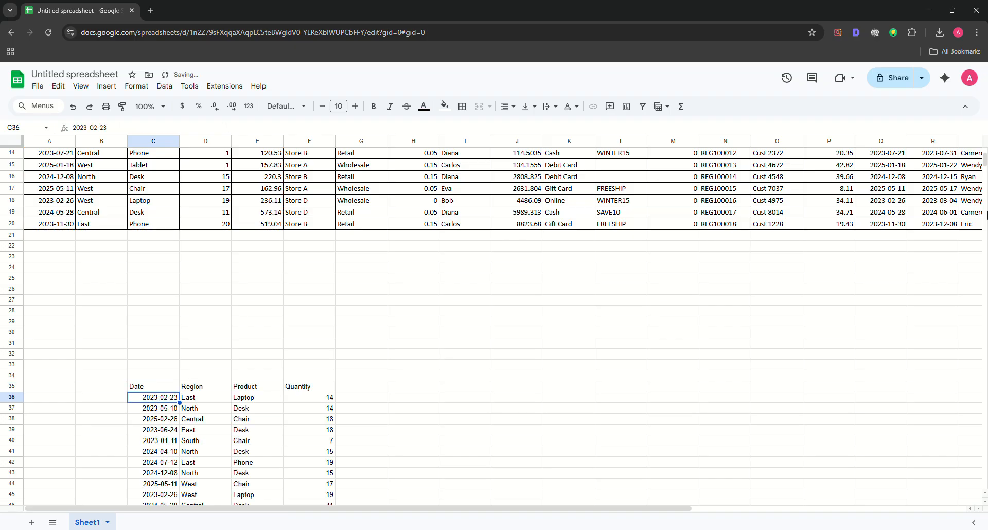
Step: Delete the filtered query results in C35:F47
scroll(185, 364, "down", 3)
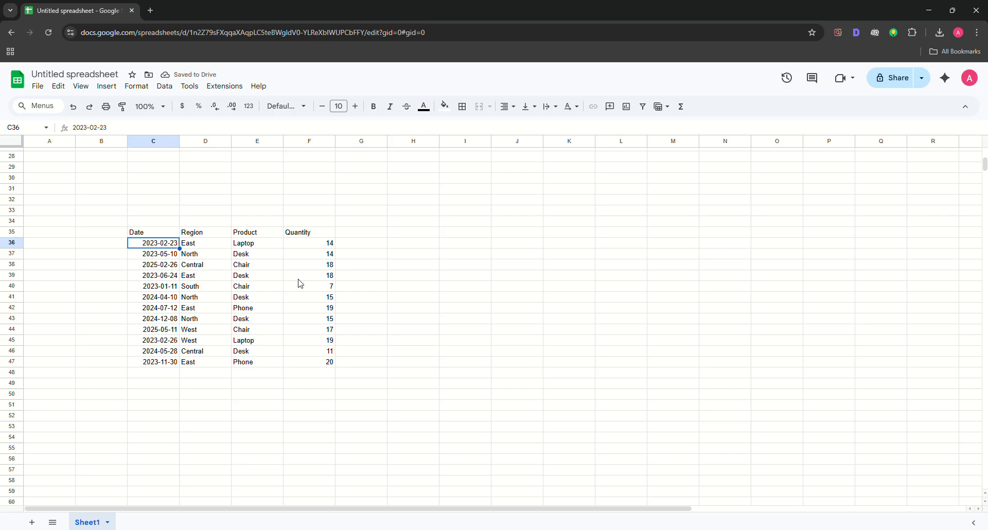
scroll(267, 291, "up", 2)
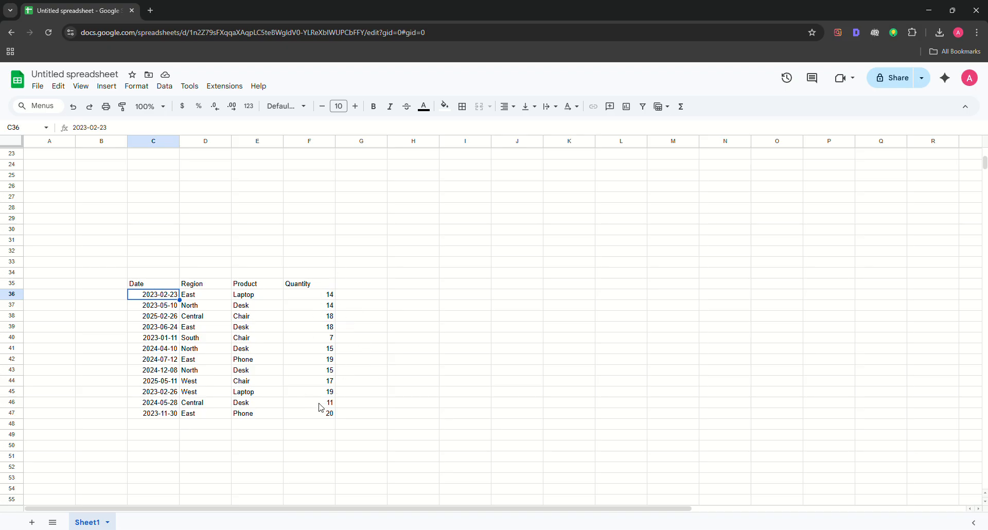
left_click_drag(320, 412, 149, 286)
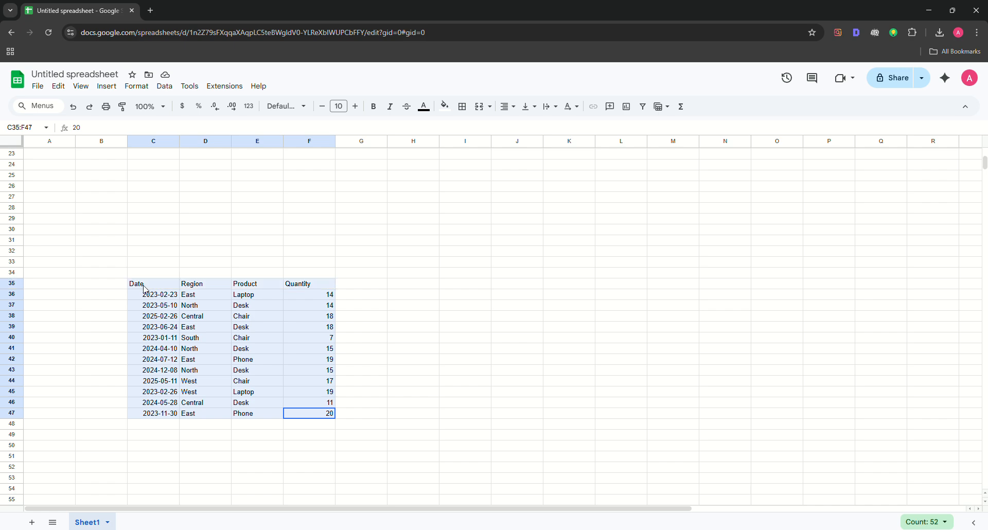
key("Delete")
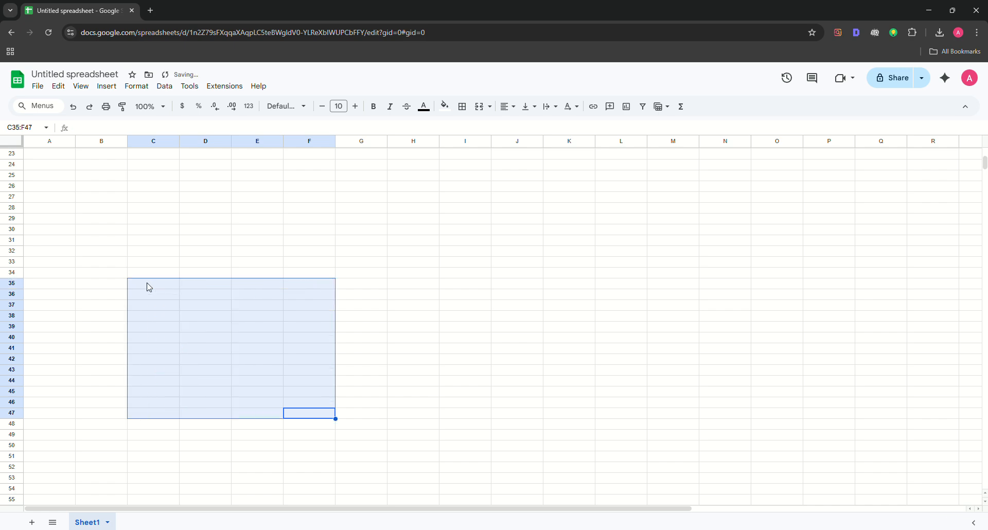
scroll(149, 286, "up", 5)
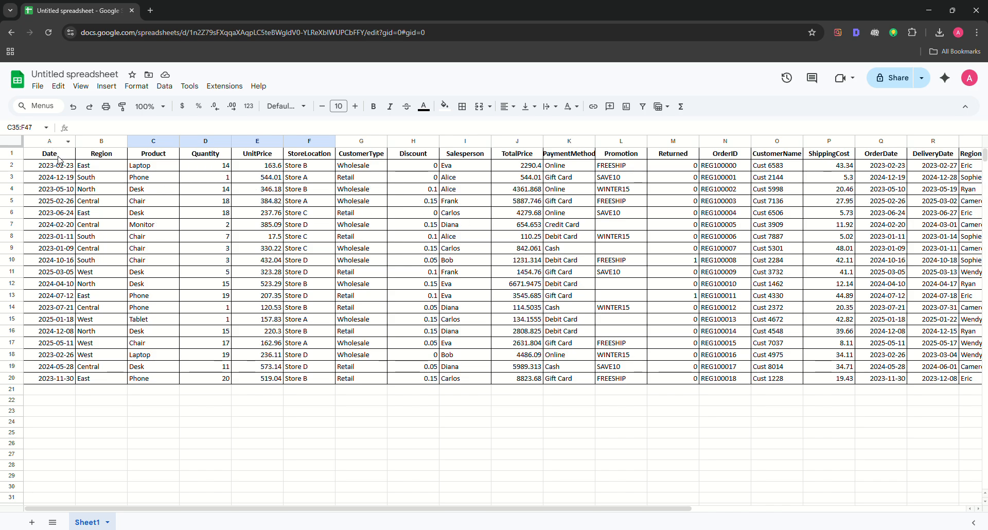
scroll(383, 365, "down", 3)
left_click(230, 323)
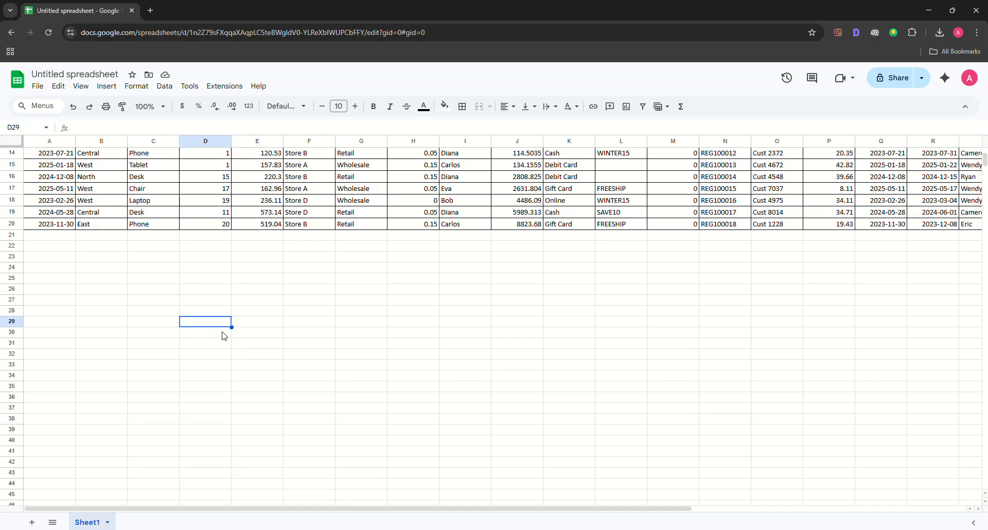
left_click(229, 354)
scroll(236, 329, "up", 4)
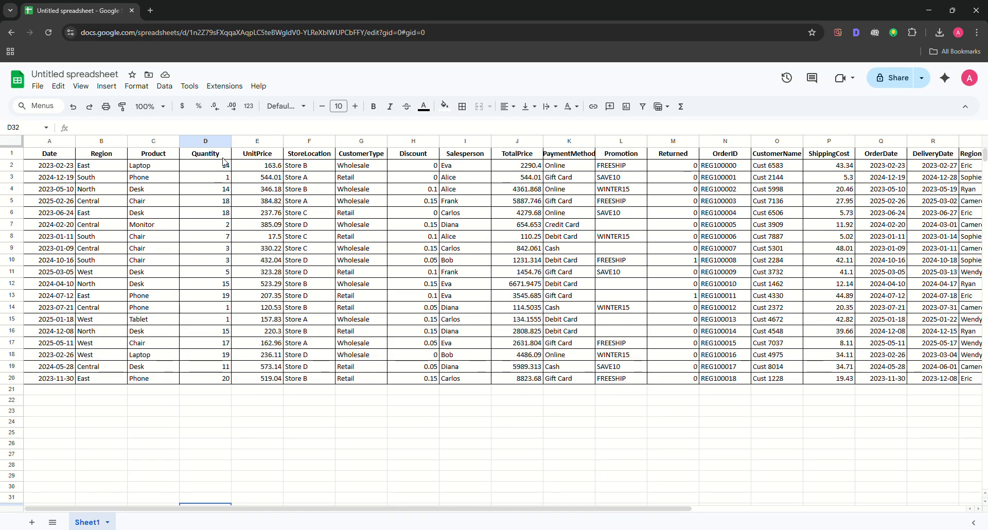
scroll(215, 275, "down", 3)
scroll(216, 278, "down", 2)
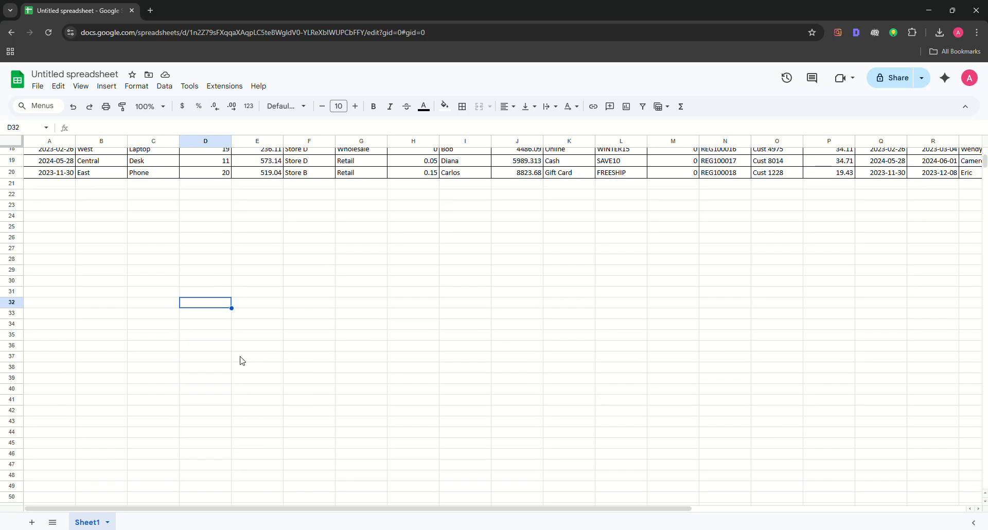
Step: Start a QUERY formula in cell D36 with the range A1:F20 as its data
double_click(206, 327)
scroll(208, 315, "up", 4)
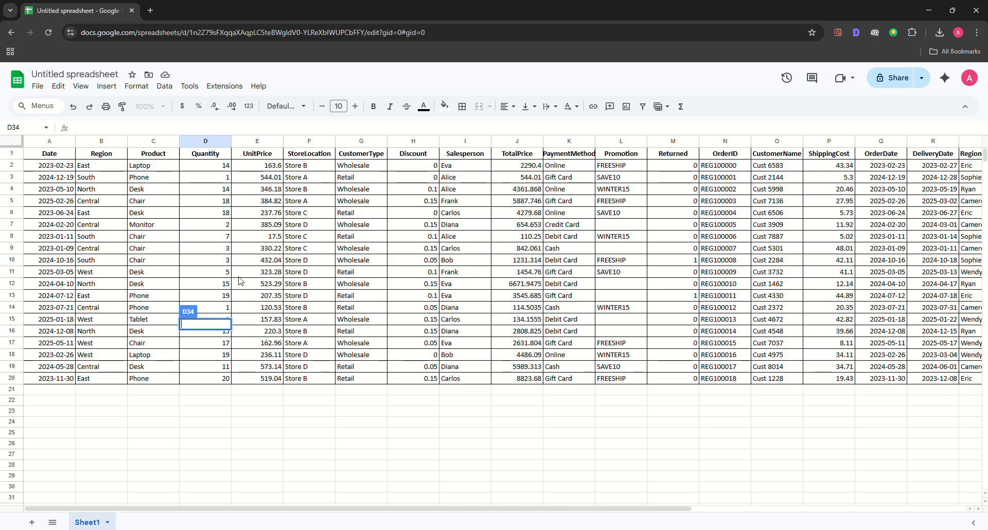
scroll(229, 288, "down", 4)
double_click(209, 396)
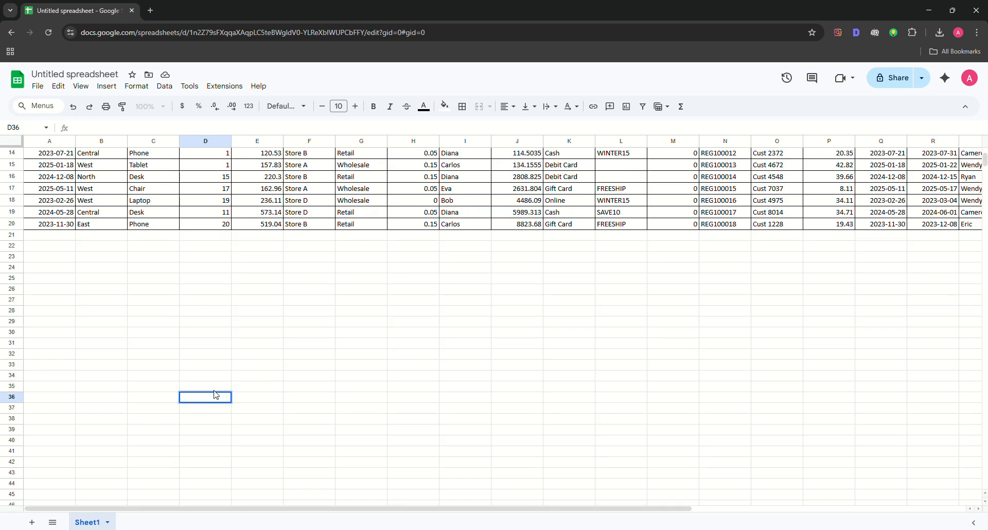
type("=qu")
key("Tab")
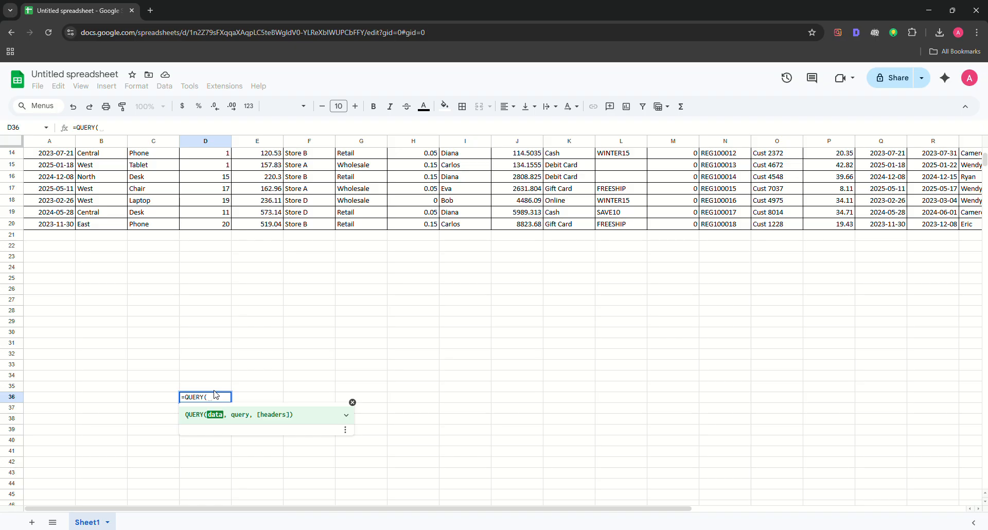
type("A")
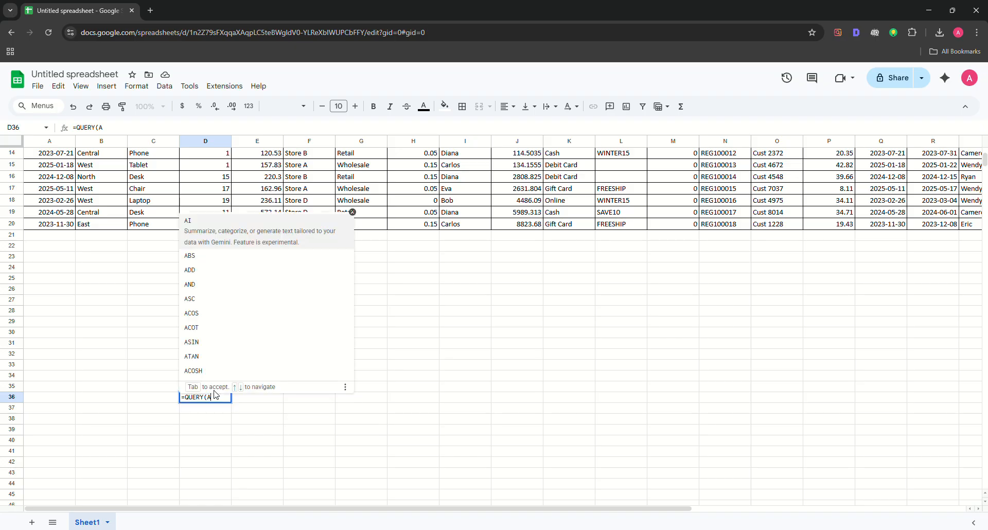
key("BackSpace")
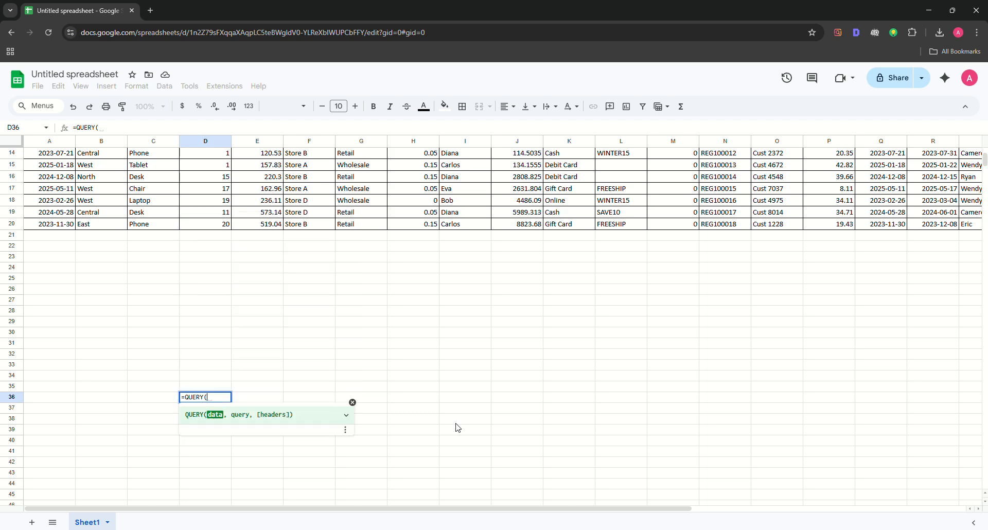
scroll(457, 427, "up", 5)
left_click_drag(309, 379, 38, 153)
scroll(344, 366, "down", 9)
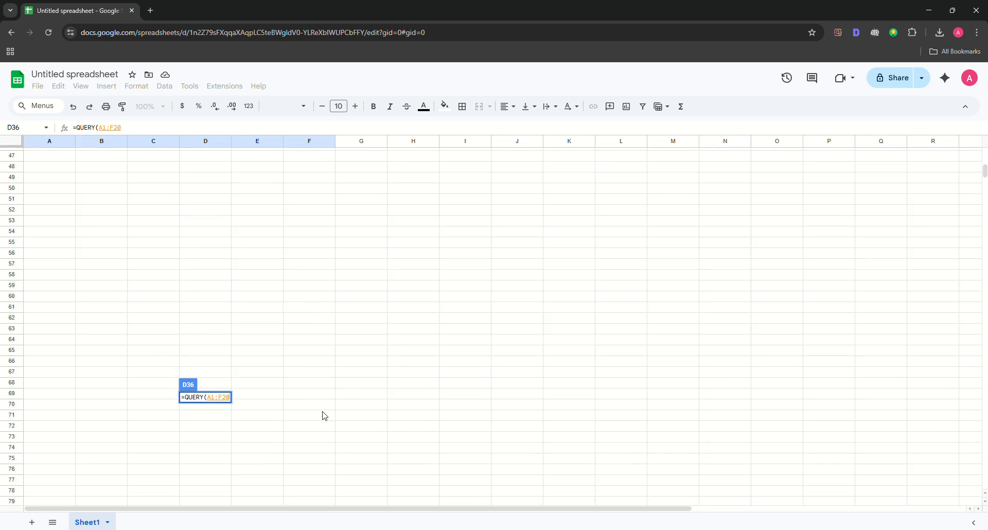
Step: Write the column selection of the D36 query as "select A,B,C,D"
type(", sle")
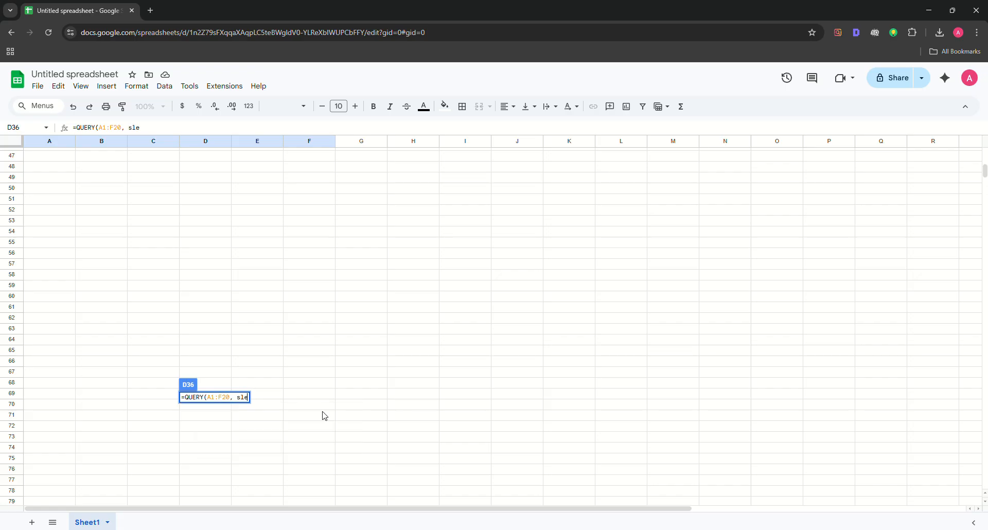
key("BackSpace")
key("BackSpace")
key("BackSpace")
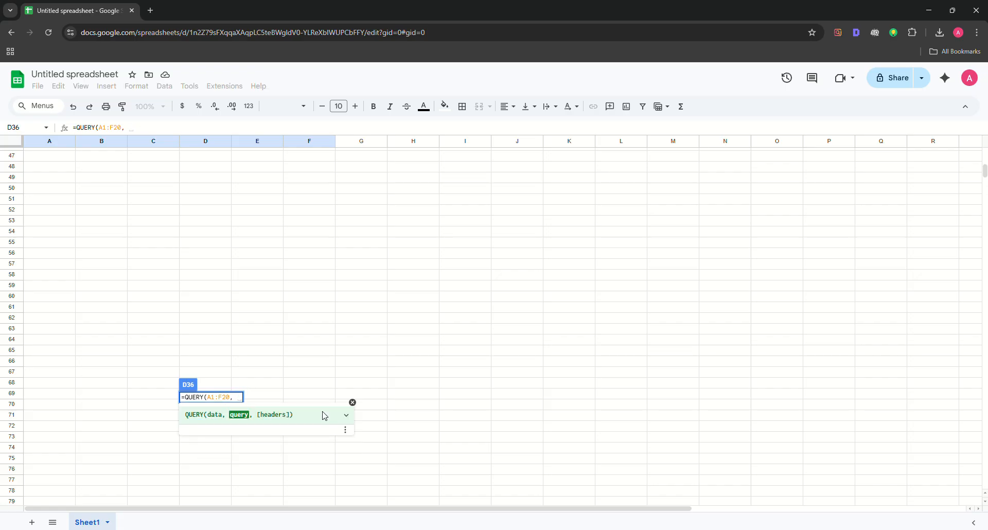
type("\"select ")
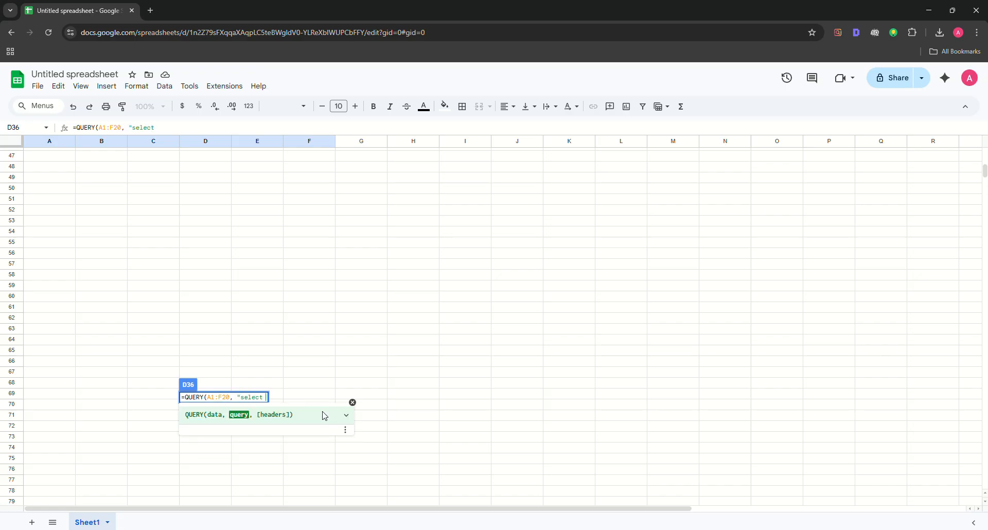
type("A,b")
type(",C")
type(",D")
Step: Add an "order by B" clause to the D36 query
type(" ore")
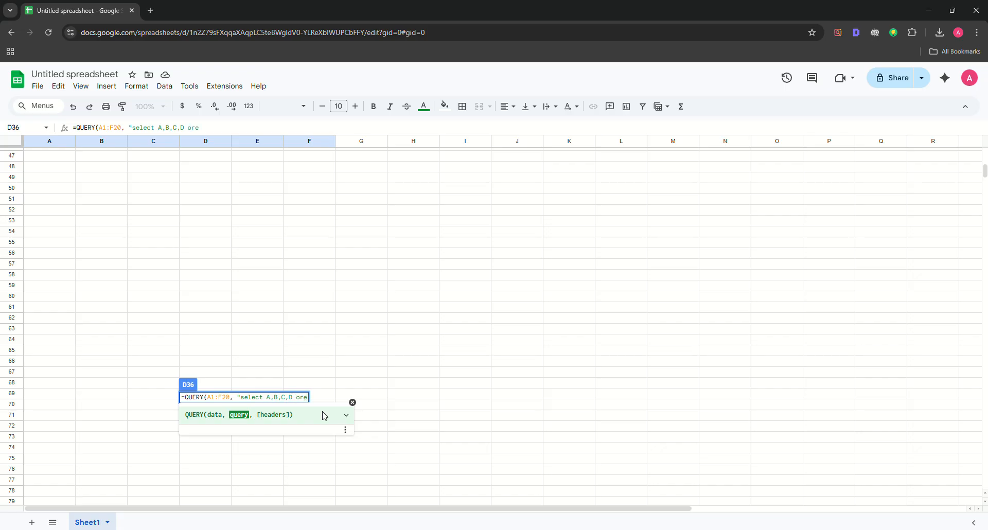
key("BackSpace")
type("der By")
scroll(265, 258, "up", 10)
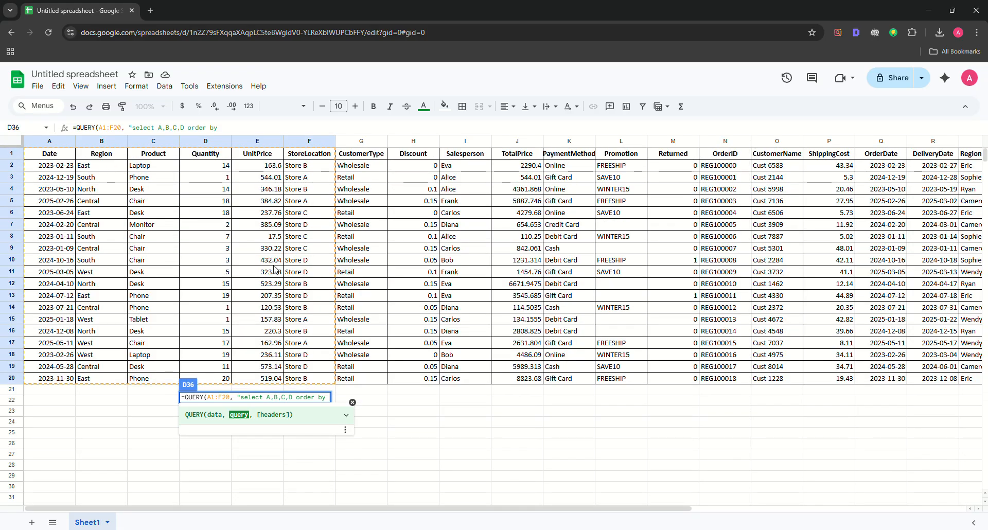
scroll(274, 268, "down", 8)
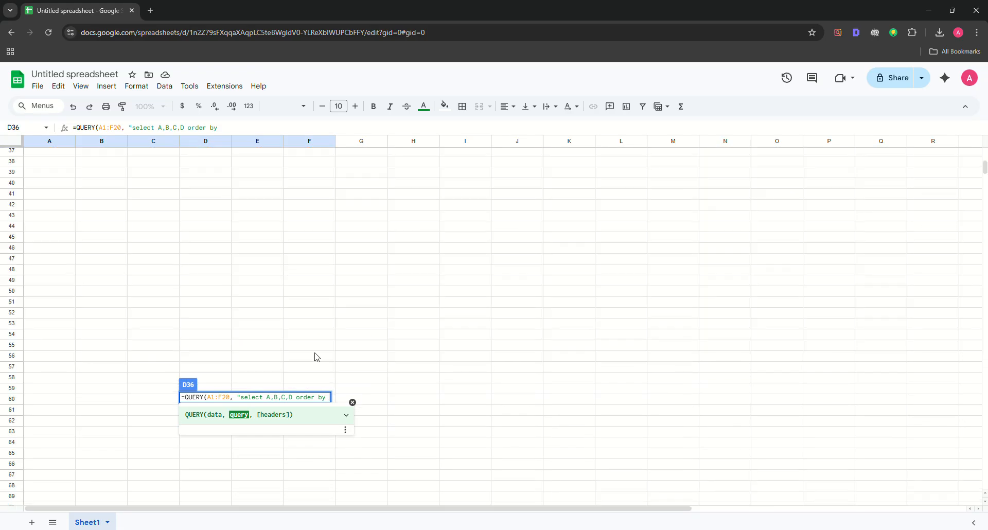
type("B Asc")
key("BackSpace")
key("BackSpace")
key("BackSpace")
Step: Complete the D36 query with "ASC limit 5" and a headers argument of 1, and enter the formula
type("ASC limit ")
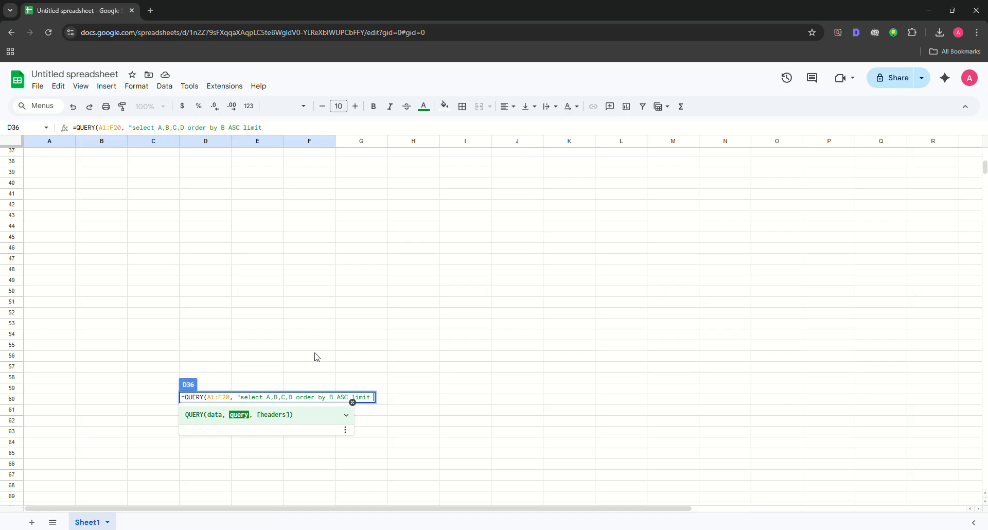
type("5:")
key("BackSpace")
type("\", 1")
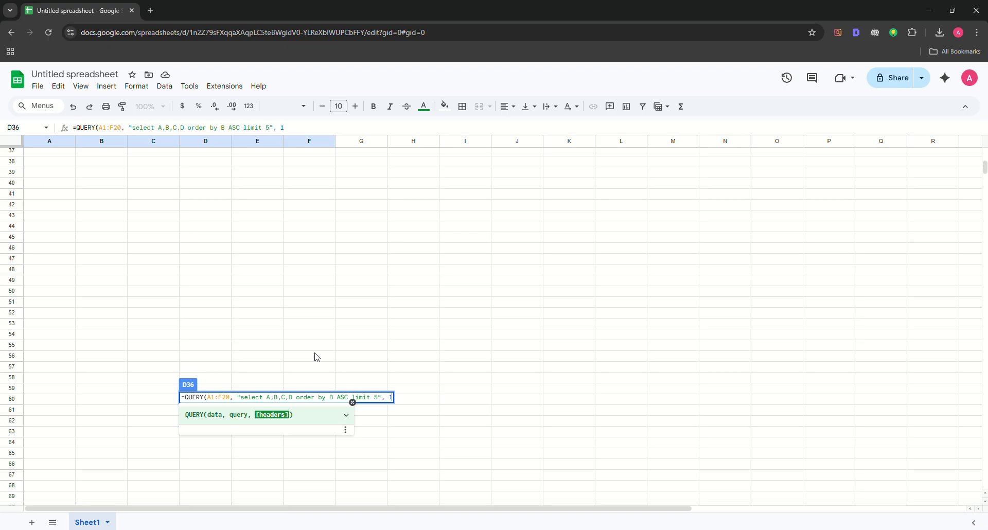
key("Return")
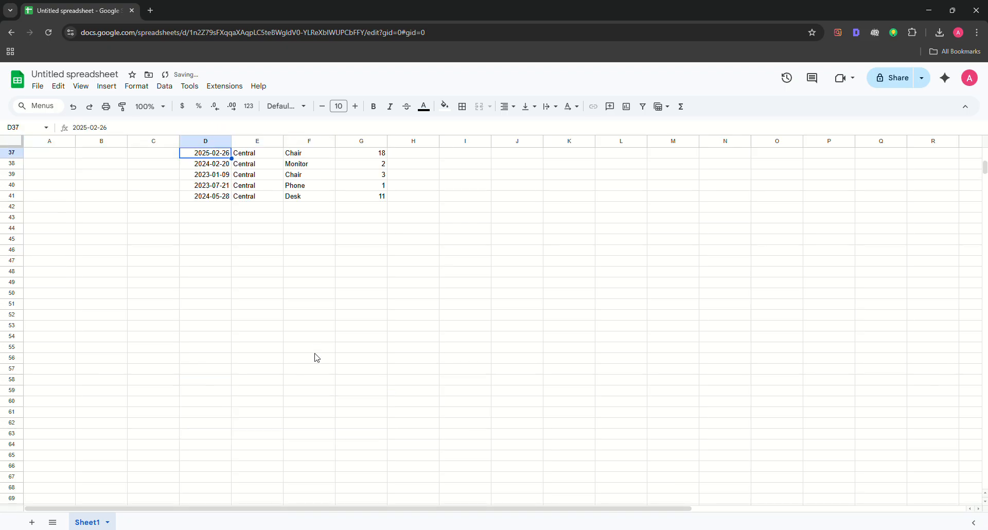
Step: Review the sorted and limited query output, and delete the results in D36:G41
scroll(316, 357, "up", 4)
scroll(323, 468, "up", 2)
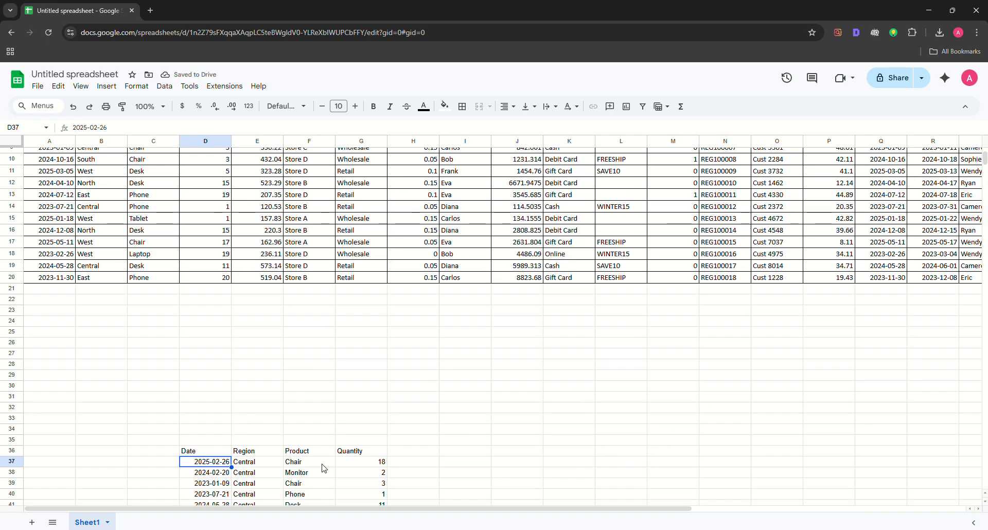
scroll(326, 467, "down", 3)
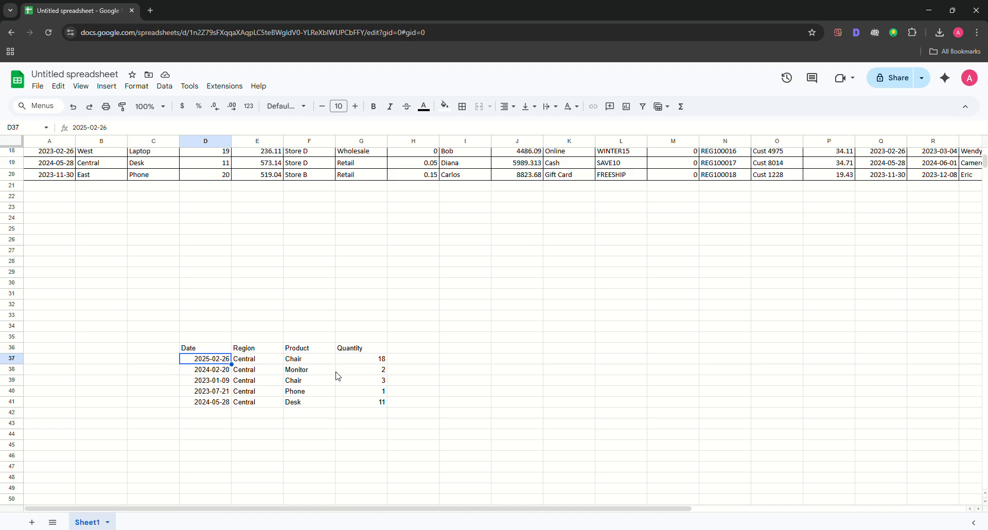
left_click(223, 348)
left_click_drag(217, 396, 218, 375)
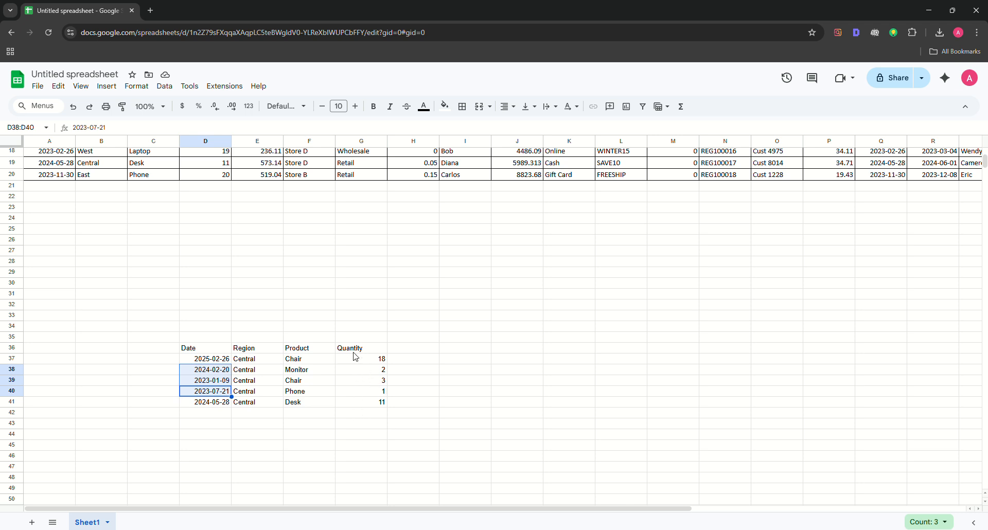
left_click(373, 406)
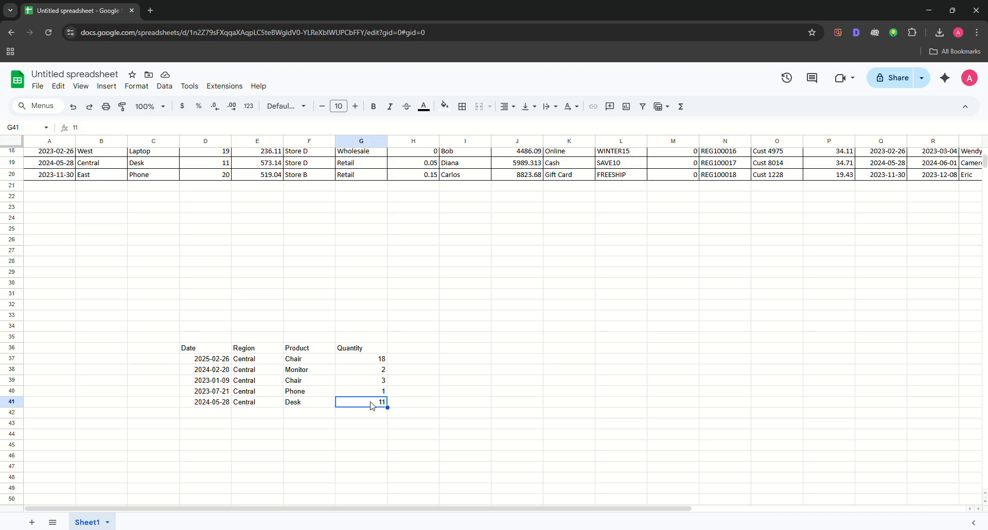
left_click_drag(373, 406, 227, 349)
key("Delete")
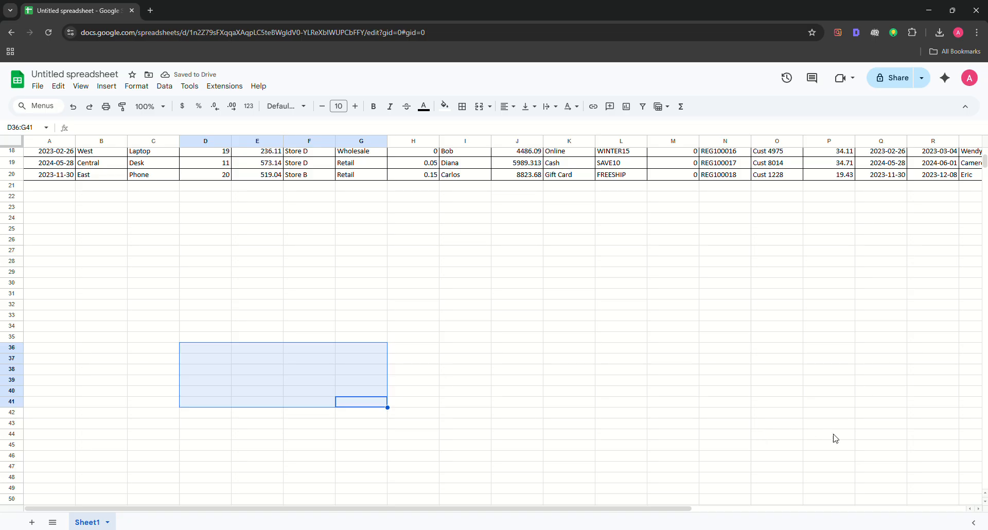
scroll(710, 458, "up", 5)
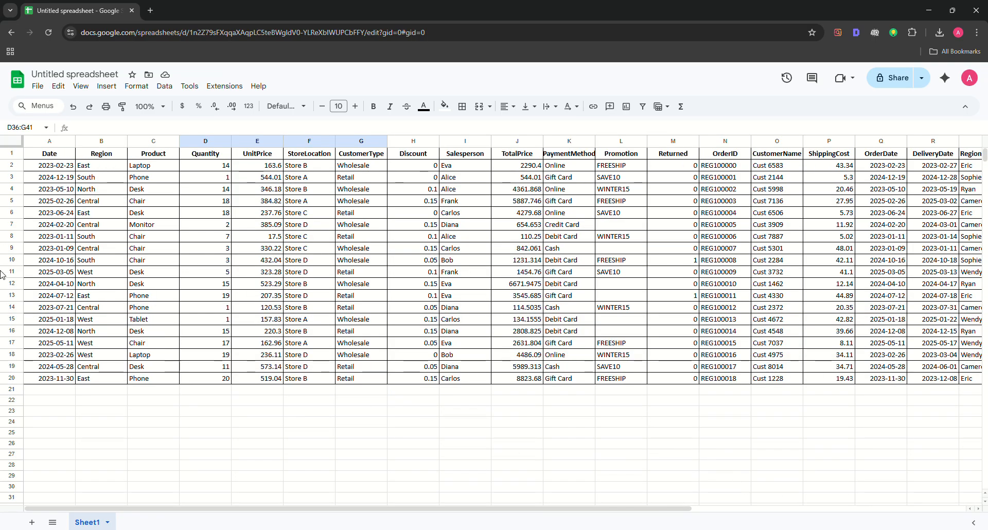
scroll(95, 234, "down", 1)
scroll(95, 234, "up", 1)
left_click(67, 334)
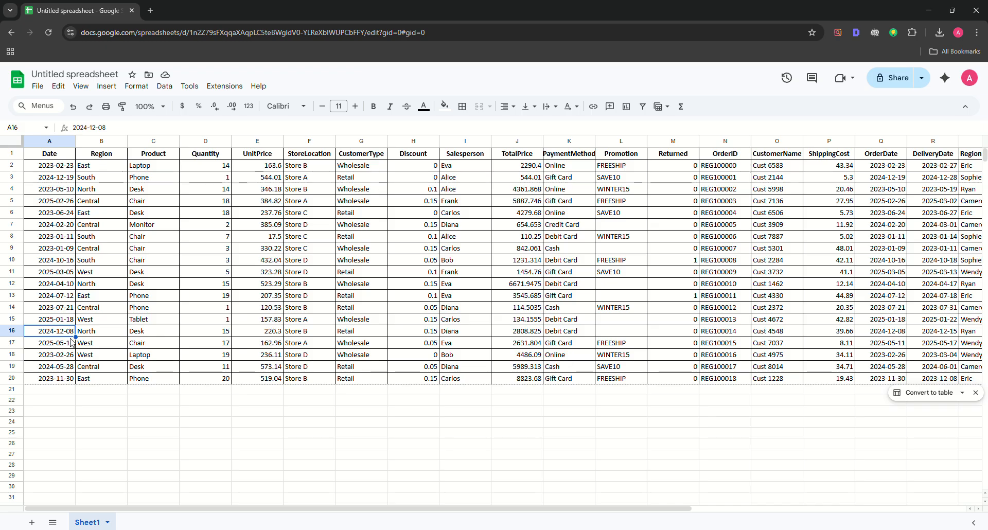
Step: Start a QUERY formula in cell C29 with the range A1:H20 as its data
scroll(158, 446, "down", 1)
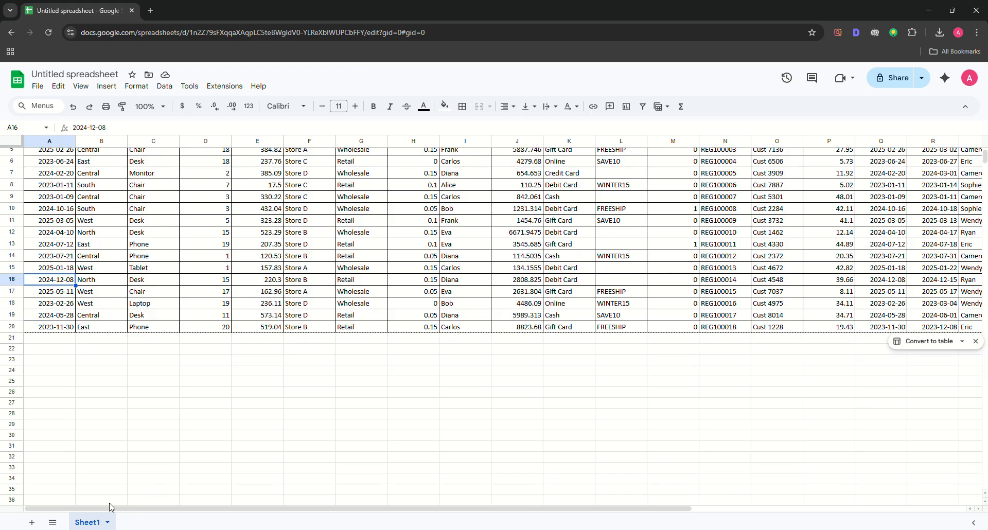
double_click(154, 425)
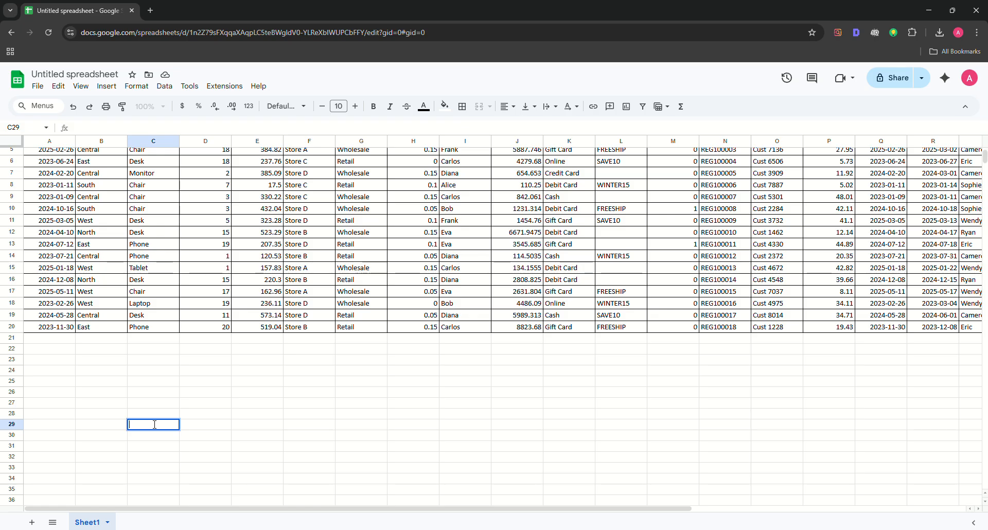
type("=")
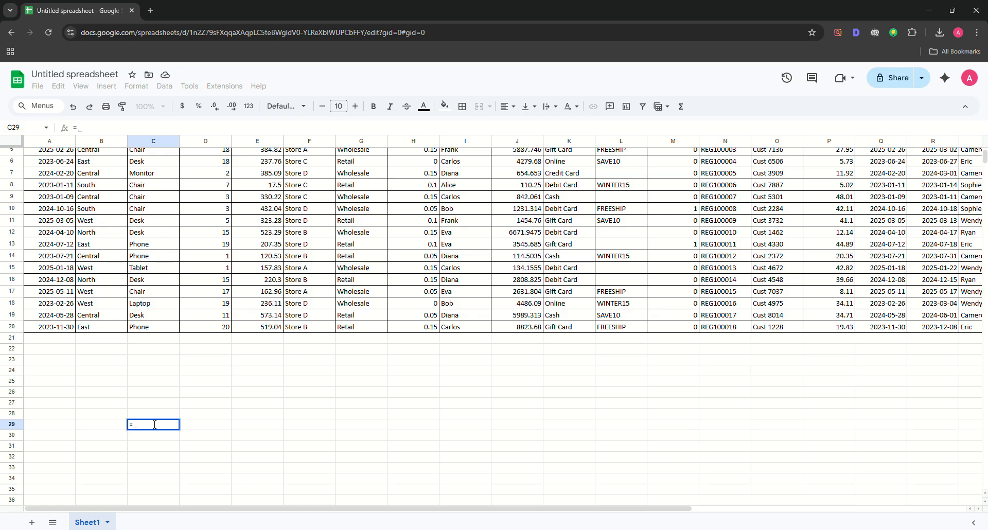
type("quer\\y")
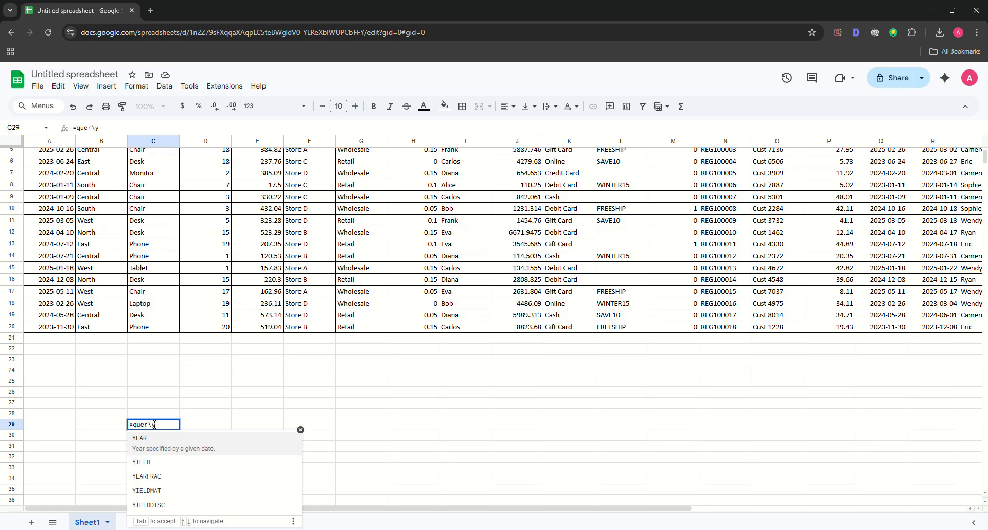
key("BackSpace")
key("BackSpace")
type("y")
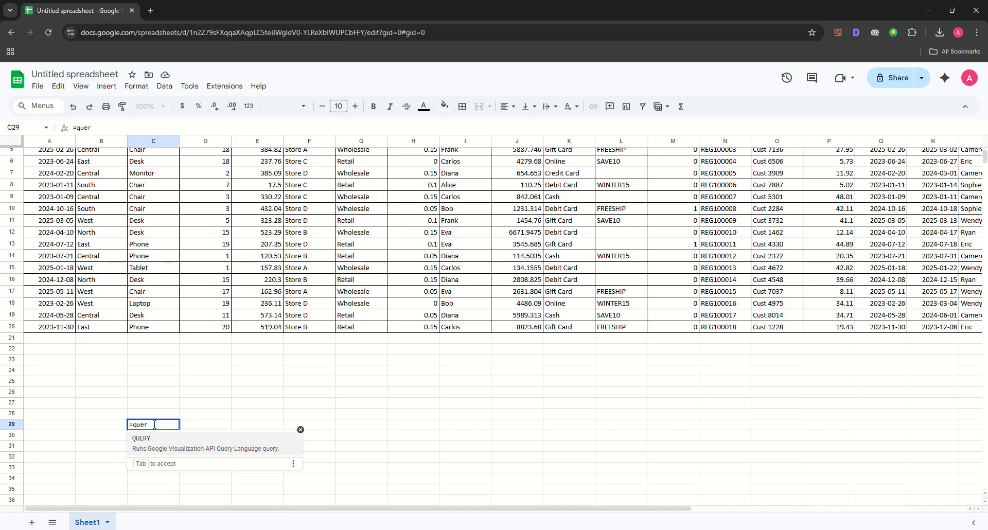
left_click(152, 439)
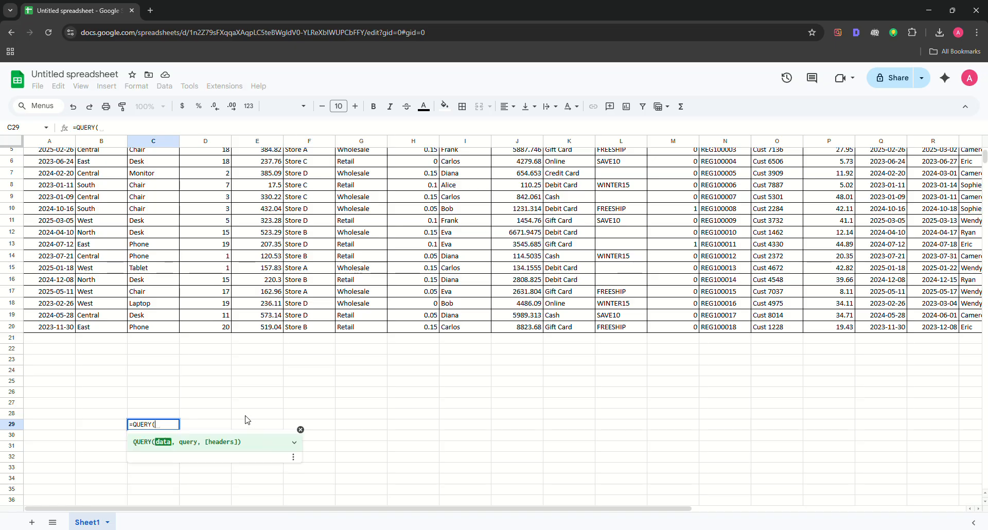
scroll(416, 313, "up", 2)
left_click_drag(431, 381, 49, 154)
scroll(367, 391, "down", 4)
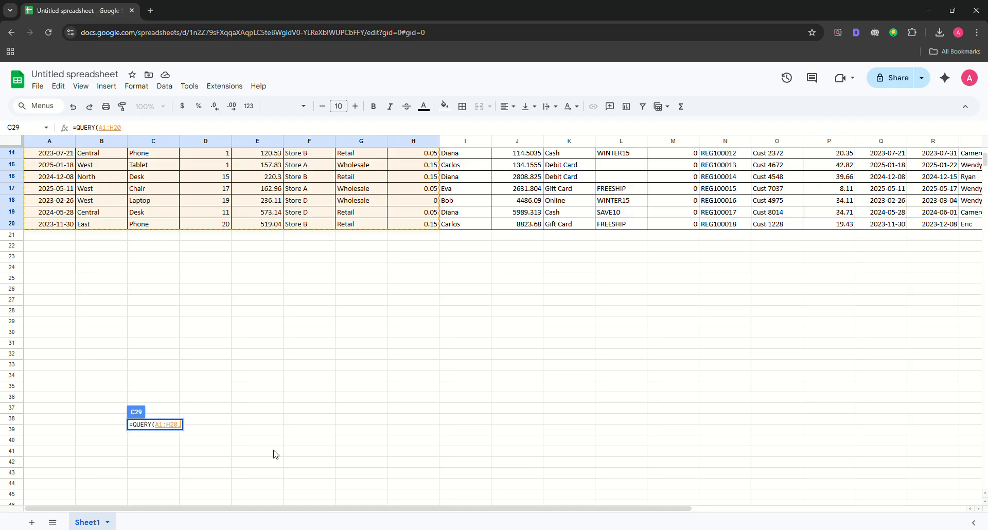
Step: Write the opening of the C29 query text as "select A,B,C where"
type(", \"")
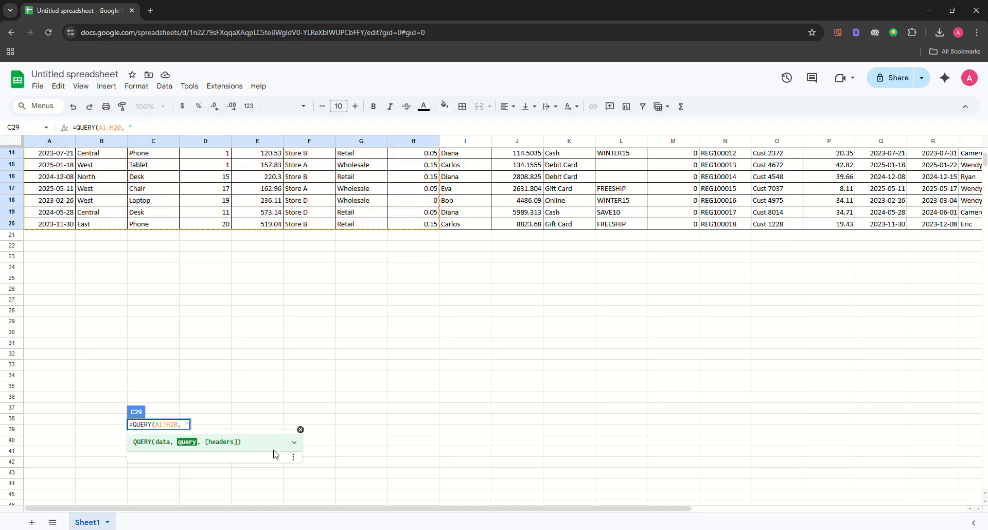
type("select A, ")
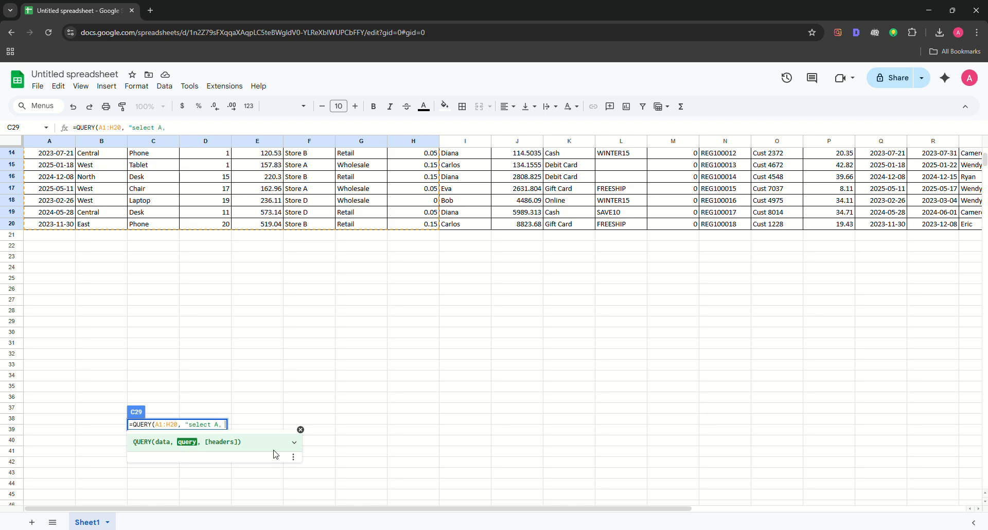
type("B,C")
key("BackSpace")
type("C where")
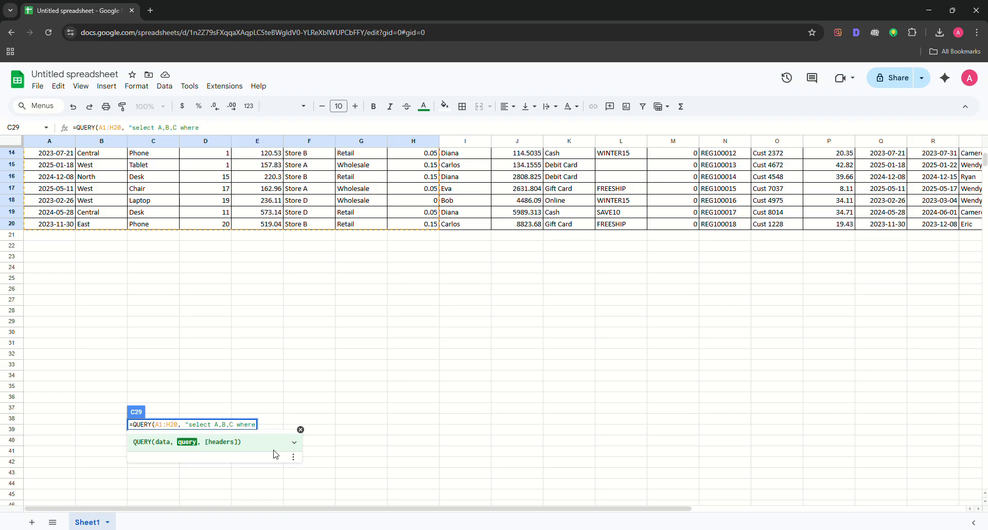
Step: Add the condition B<2024-07-12 to the where clause of the C29 query
scroll(266, 444, "up", 3)
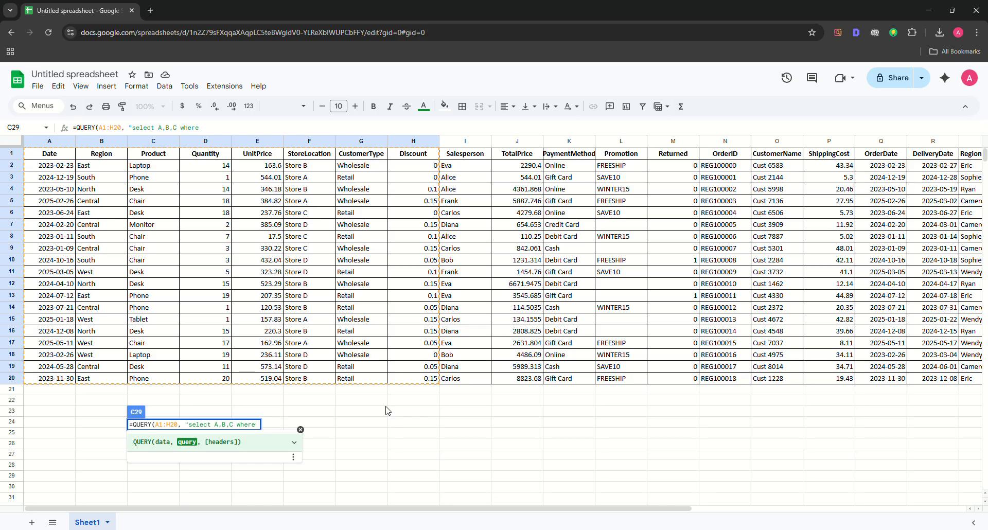
type("B")
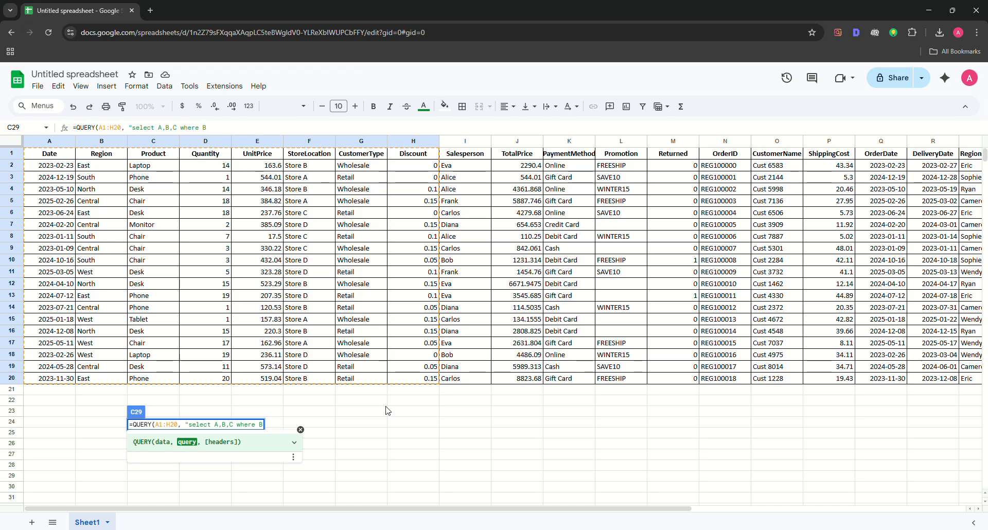
type("<")
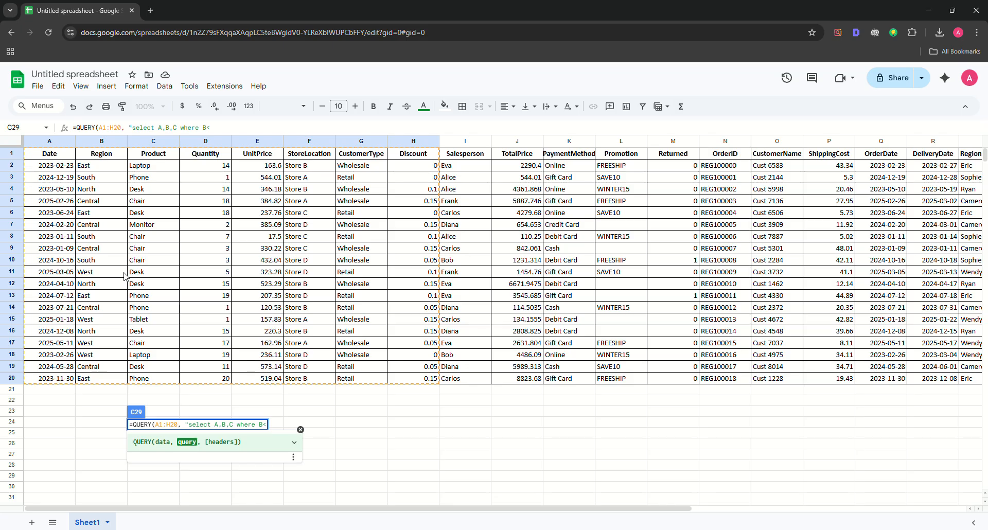
type("2024-07-12")
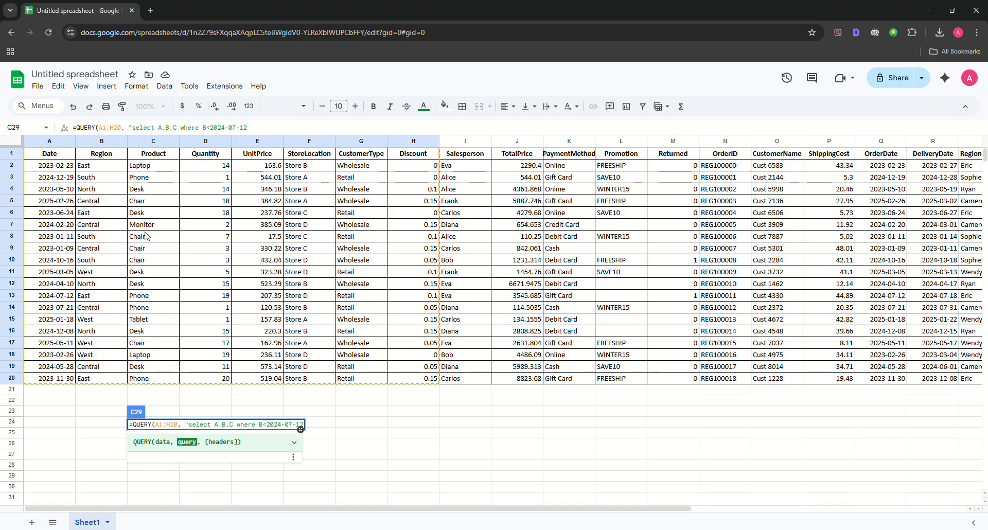
Step: Turn the compared value in the C29 condition into a date literal with 2024-07-12 in single quotes
type("B<")
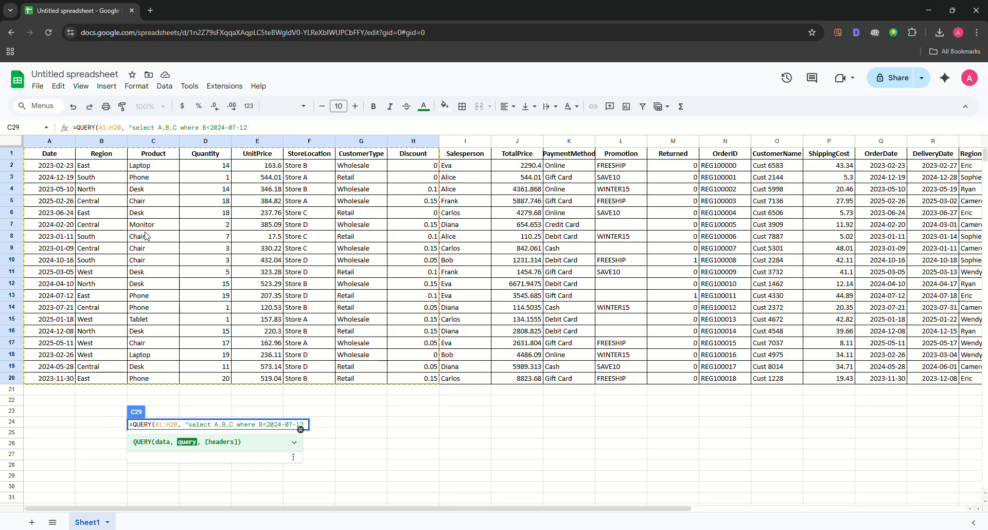
type("SD")
key("BackSpace")
key("BackSpace")
key("BackSpace")
type("s")
key("BackSpace")
type("dote '")
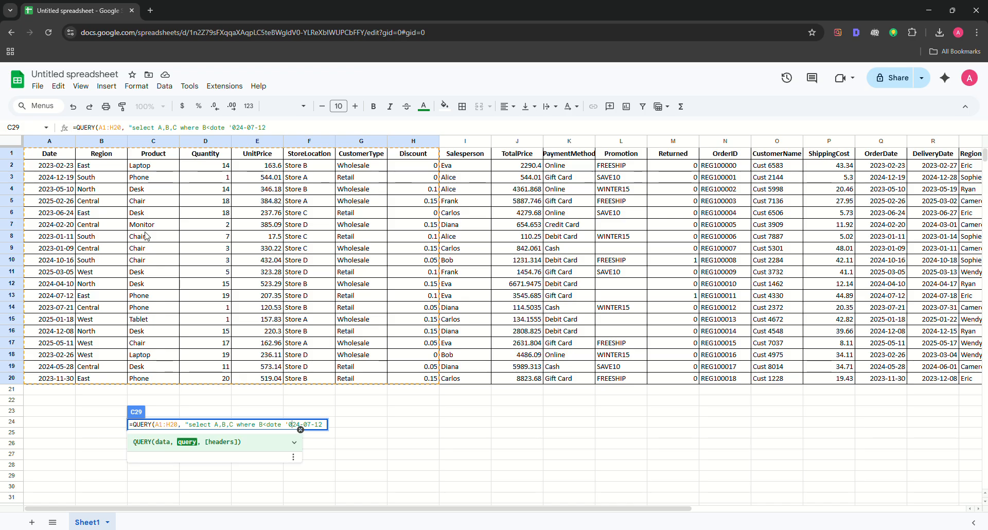
type("2'")
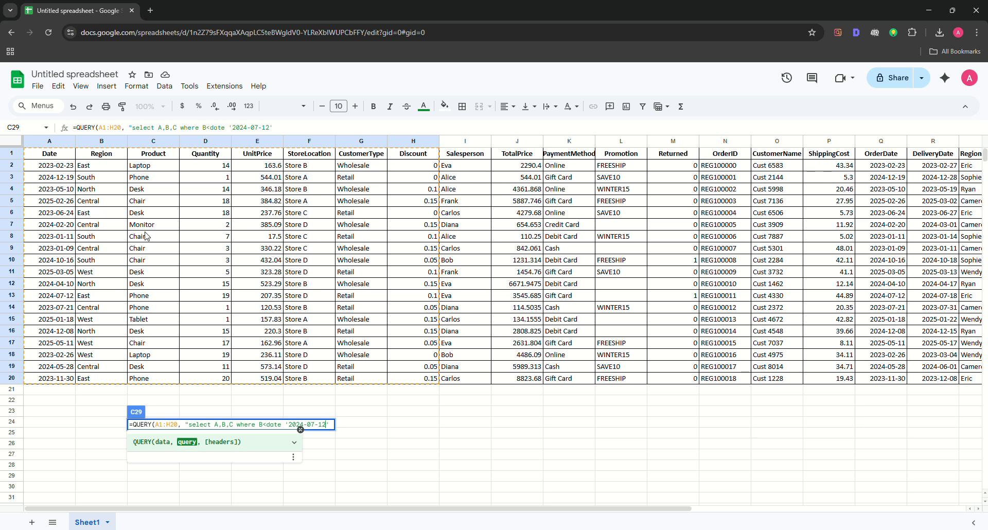
Step: Finish the C29 query condition as B<date'2024-07-12', close the query text, and enter the formula
type(" \"")
key("BackSpace")
key("BackSpace")
type("\"")
key("Left")
key("Left")
key("Left")
key("Left")
key("Left")
key("Left")
key("Left")
key("Left")
key("Left")
key("BackSpace")
key("BackSpace")
key("Return")
scroll(146, 236, "down", 3)
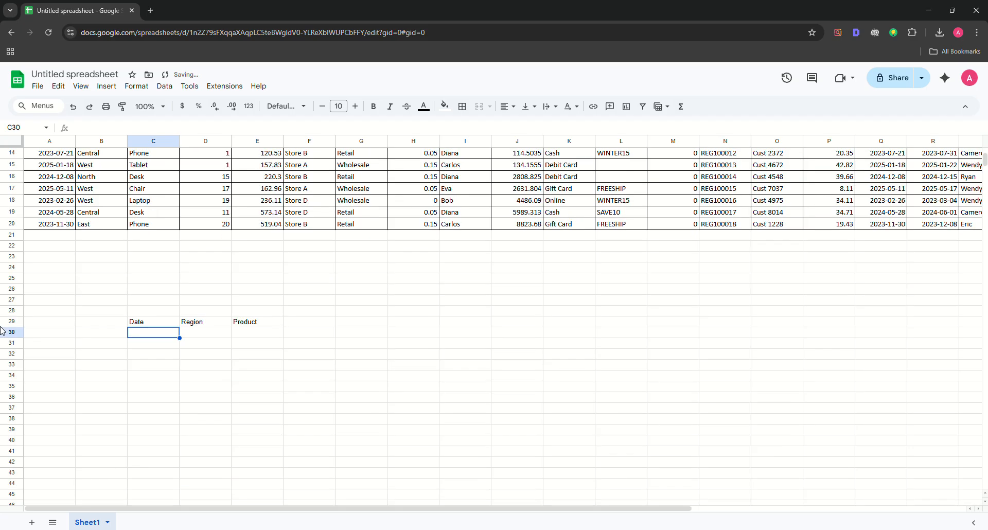
Step: Examine the C29 query formula and its Date, Region and Product output against the source data
key("Up")
key("Left")
key("Right")
key("Return")
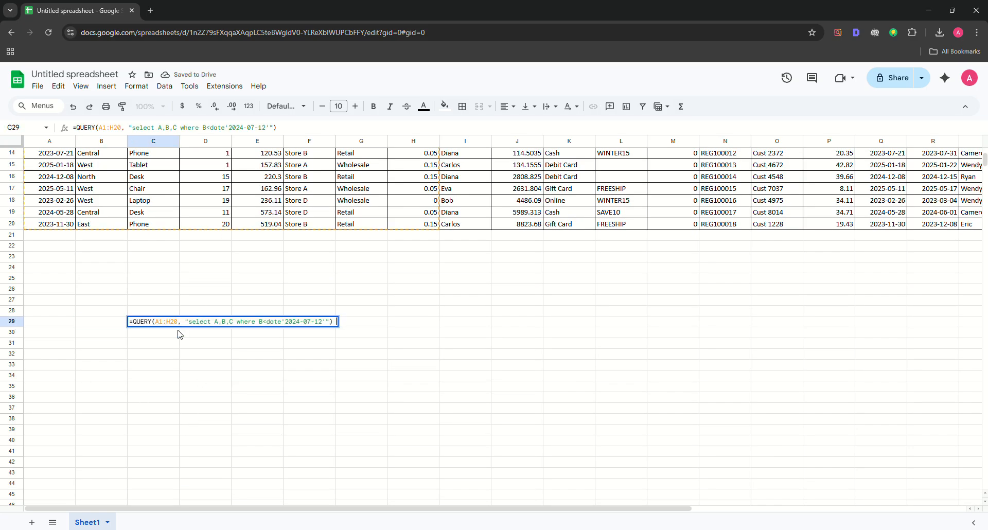
key("Return")
key("Right")
key("Right")
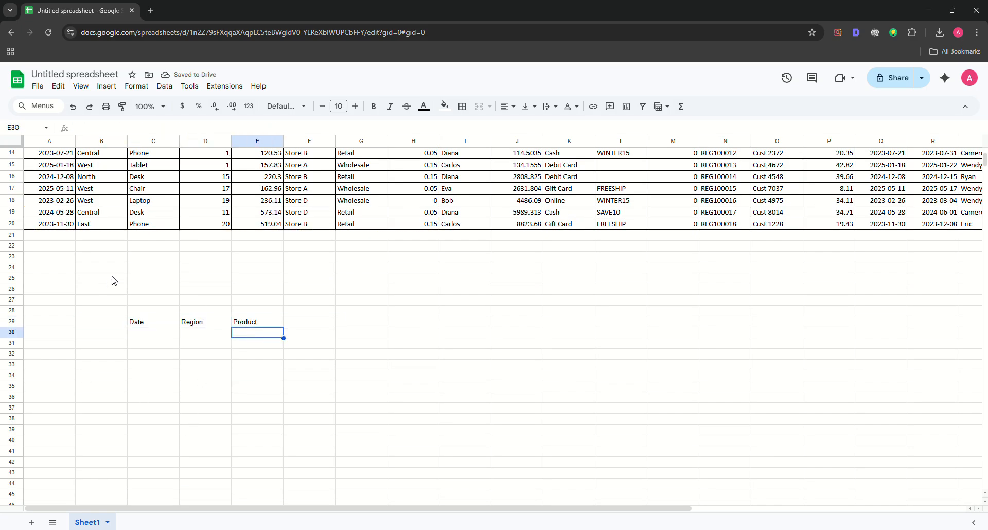
left_click(198, 323)
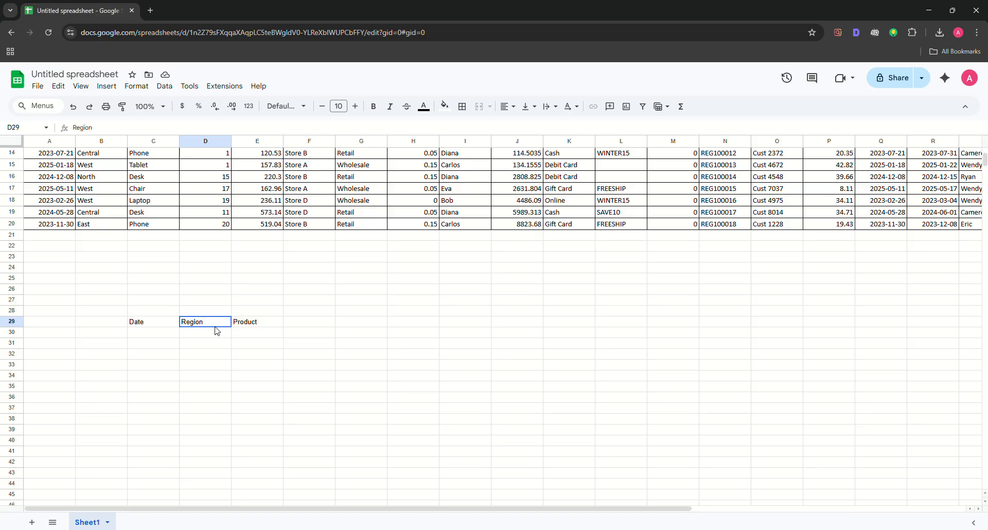
scroll(215, 326, "up", 5)
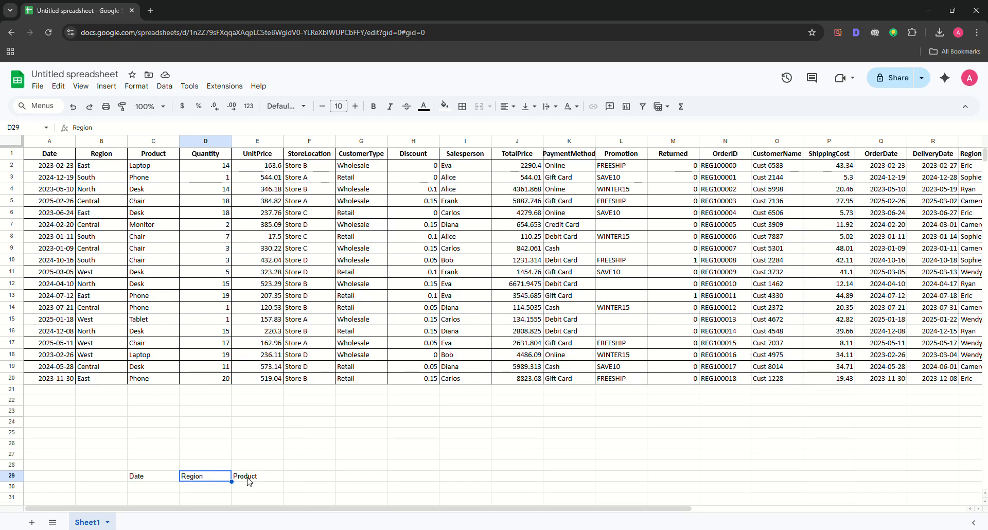
double_click(163, 470)
key("Return")
key("Right")
key("Right")
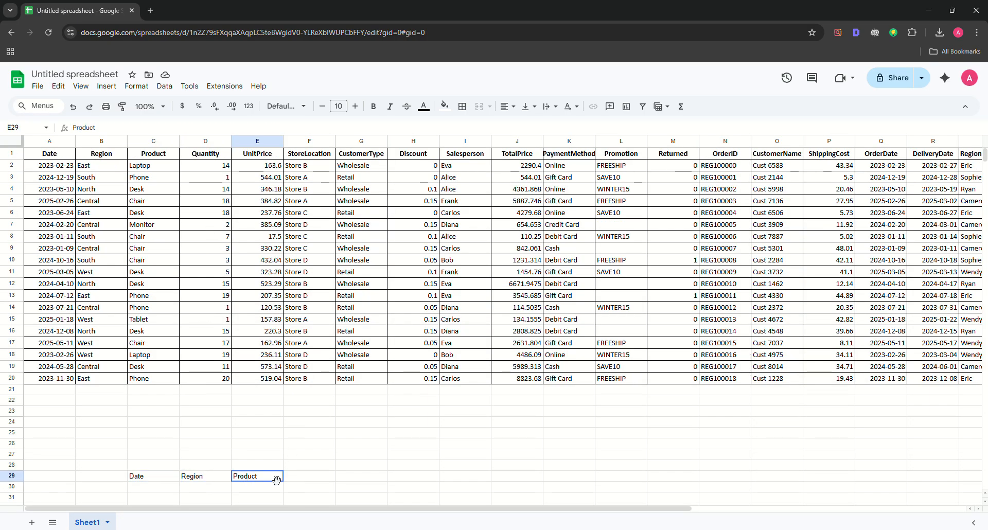
Step: Undo the entry of the date-condition query in C29
key("Up")
key("Up")
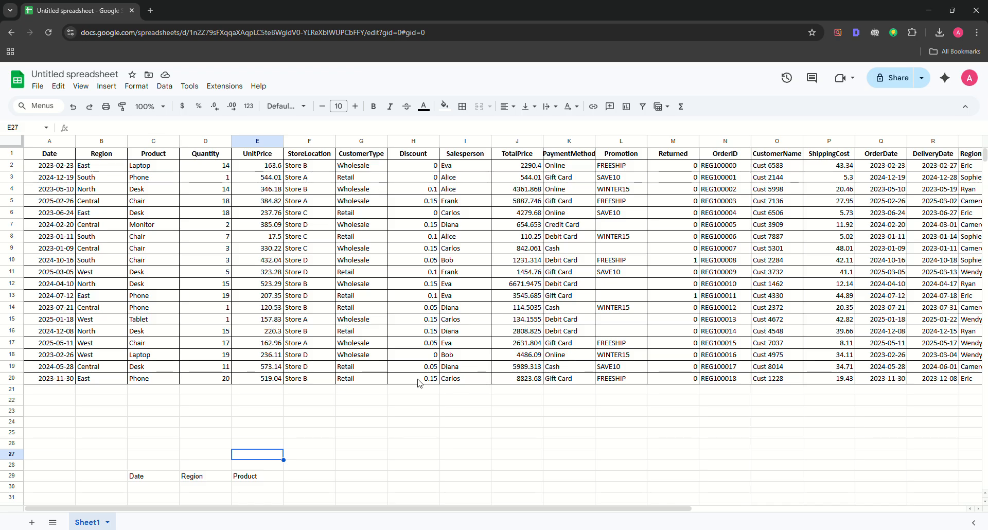
key("ctrl+z")
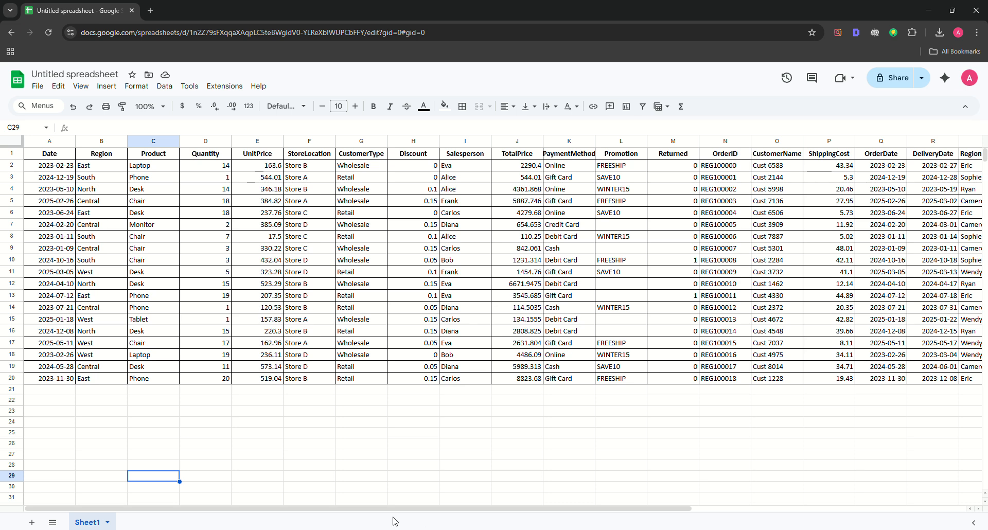
scroll(610, 454, "down", 1)
scroll(606, 454, "up", 1)
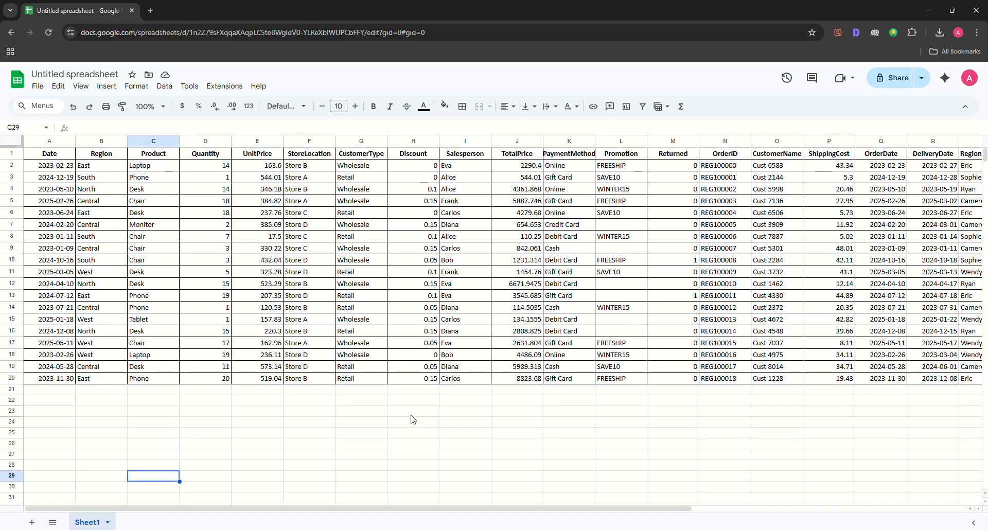
Step: Start a QUERY formula in cell D31 with the range A1:S20 as its data
scroll(412, 419, "down", 3)
left_click(193, 341)
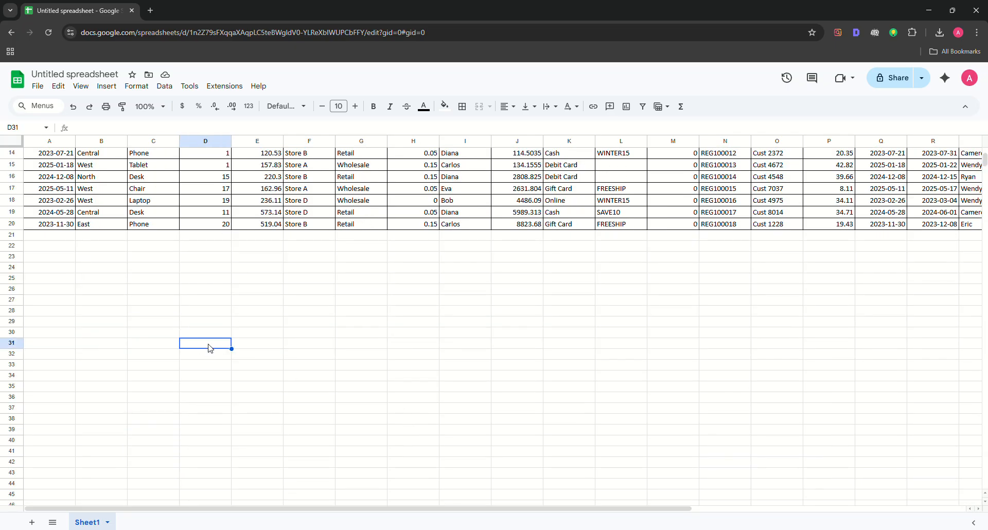
double_click(208, 344)
scroll(208, 344, "up", 3)
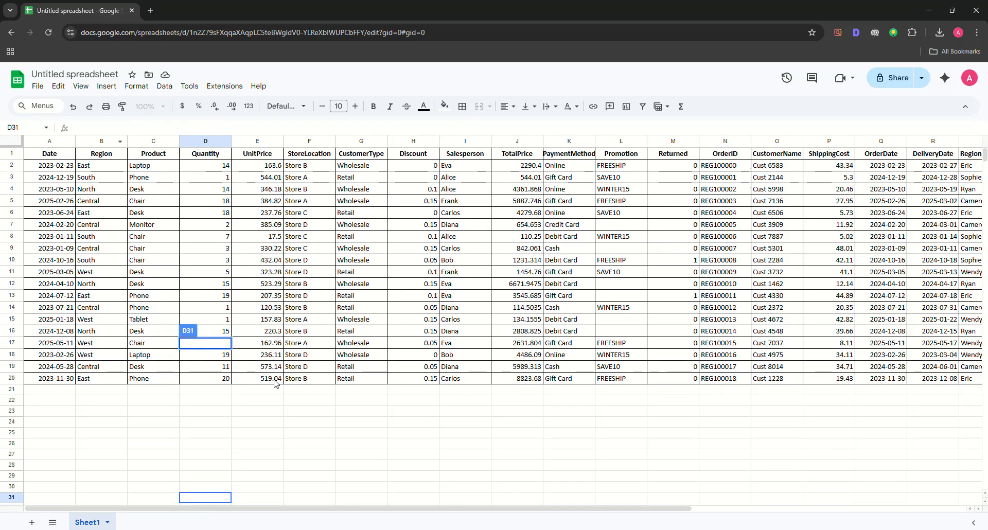
scroll(278, 391, "down", 1)
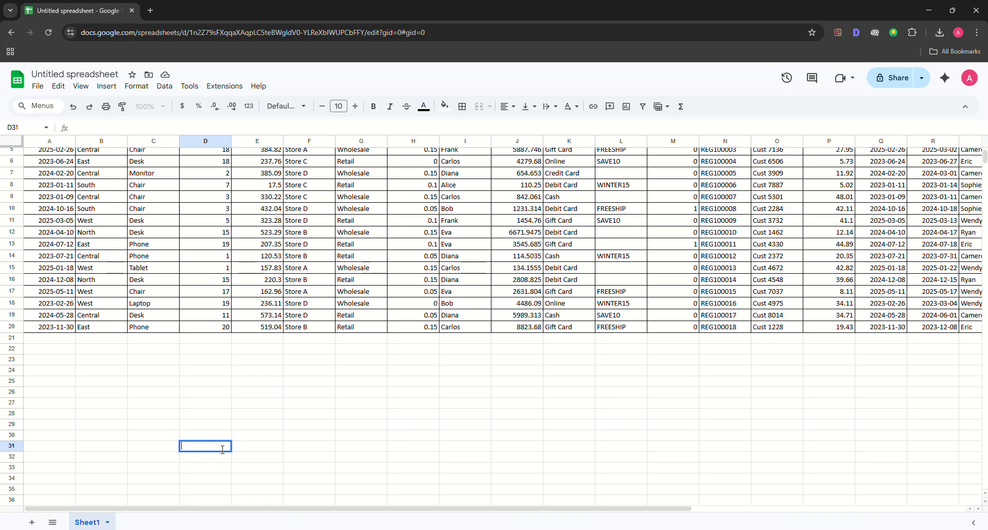
type("=qu")
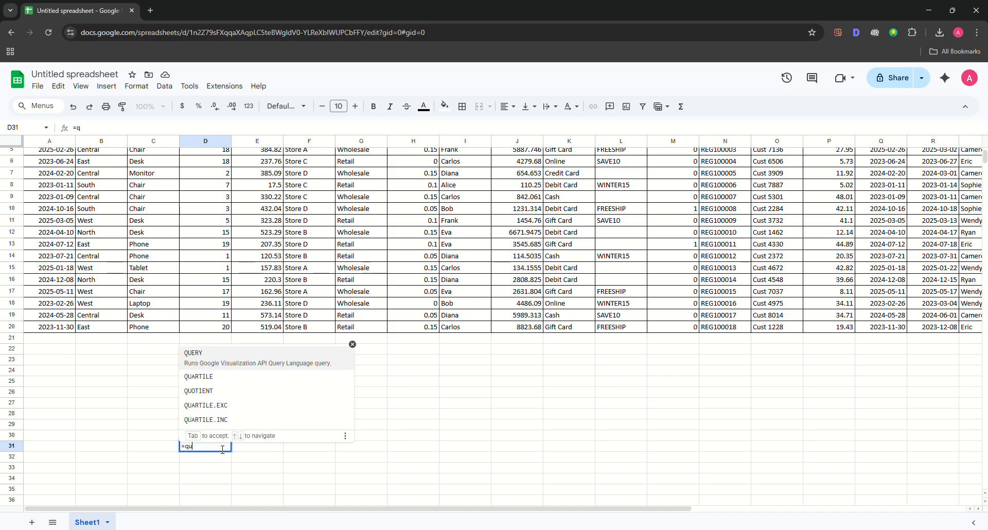
key("Tab")
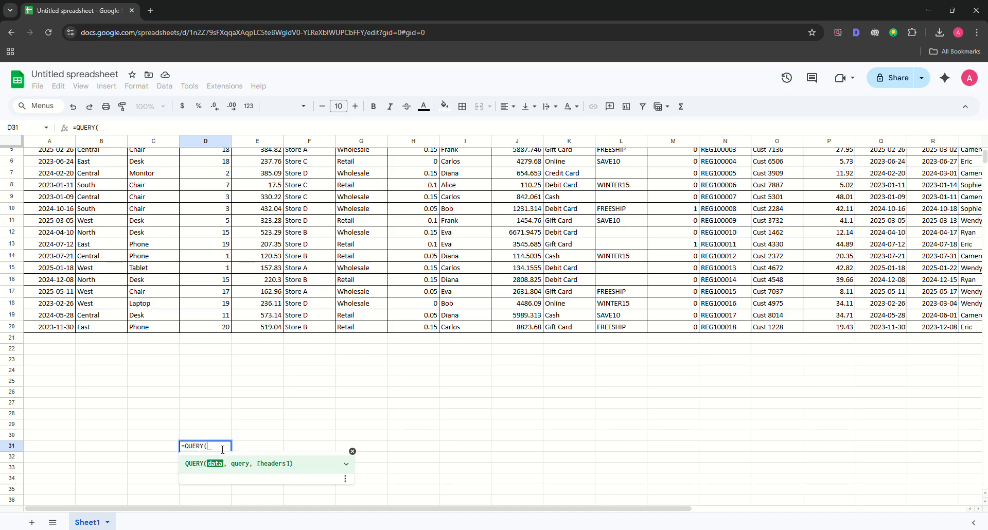
scroll(223, 449, "up", 1)
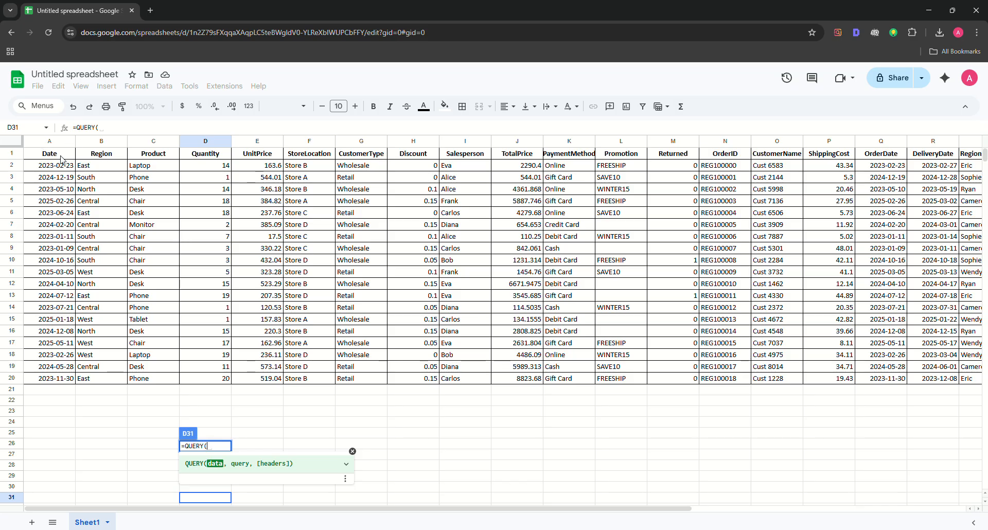
left_click_drag(49, 154, 898, 371)
Step: Complete the D31 query with the text "select I, J" and enter the formula
type(", \"sle")
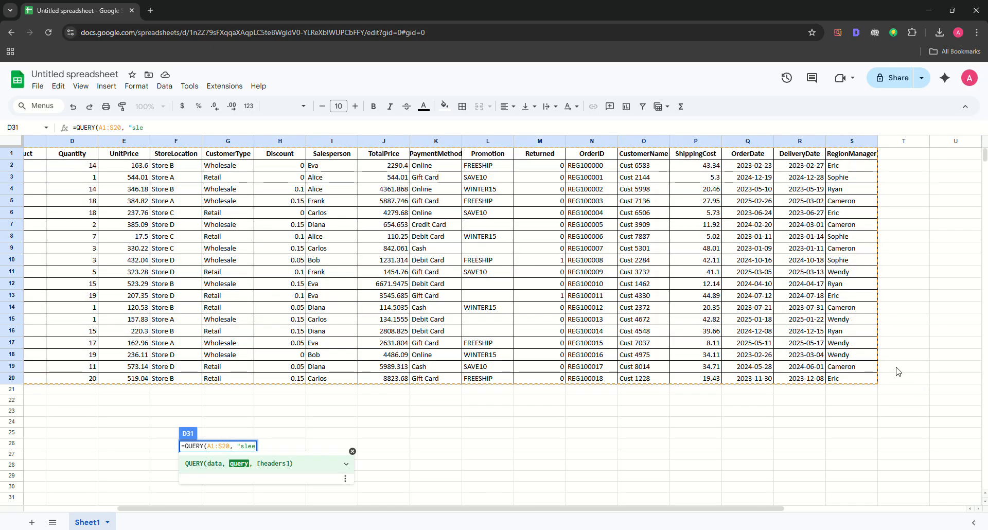
type("e")
key("BackSpace")
key("BackSpace")
key("BackSpace")
type("elec")
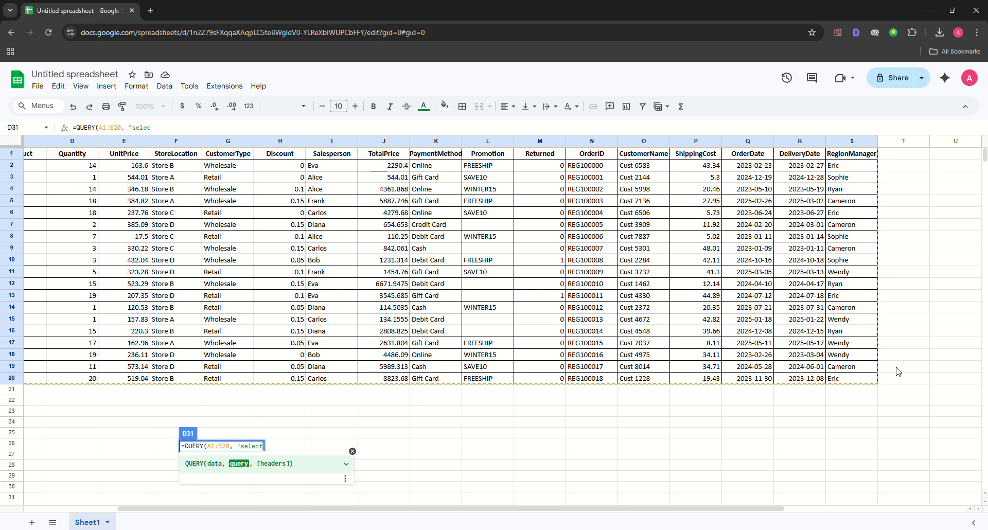
type("t")
type("I, J\")")
key("Return")
Step: Review the Salesperson and TotalPrice output of the D31 query and compare it with the source table
scroll(196, 488, "down", 4)
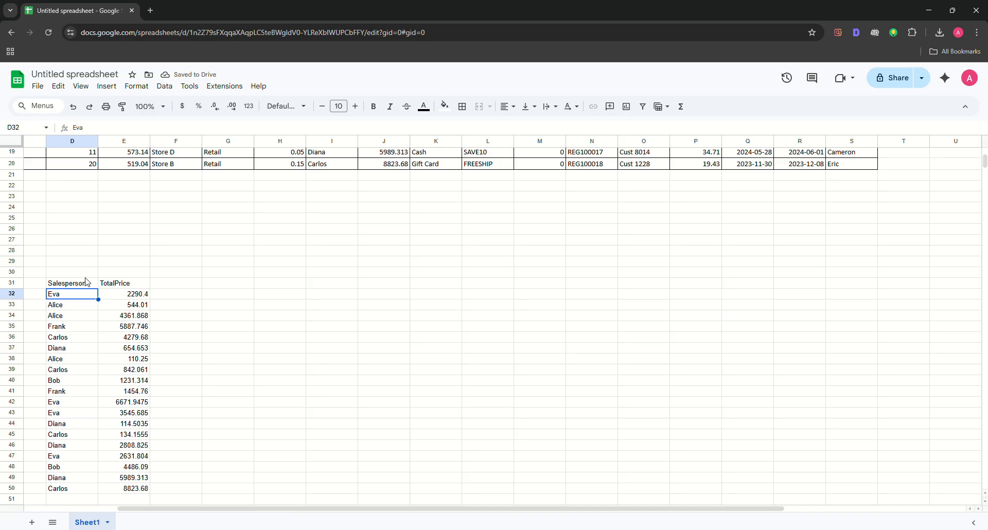
scroll(253, 298, "up", 5)
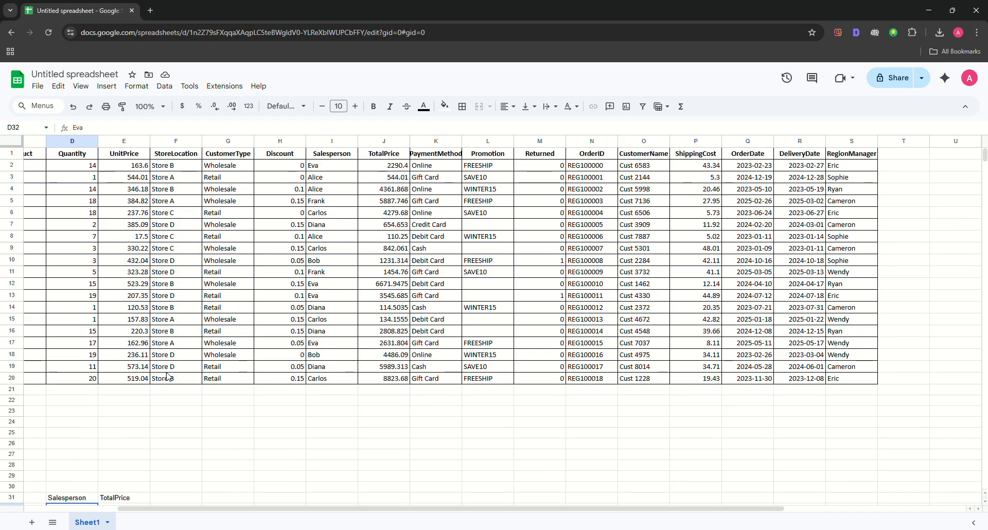
scroll(143, 394, "down", 3)
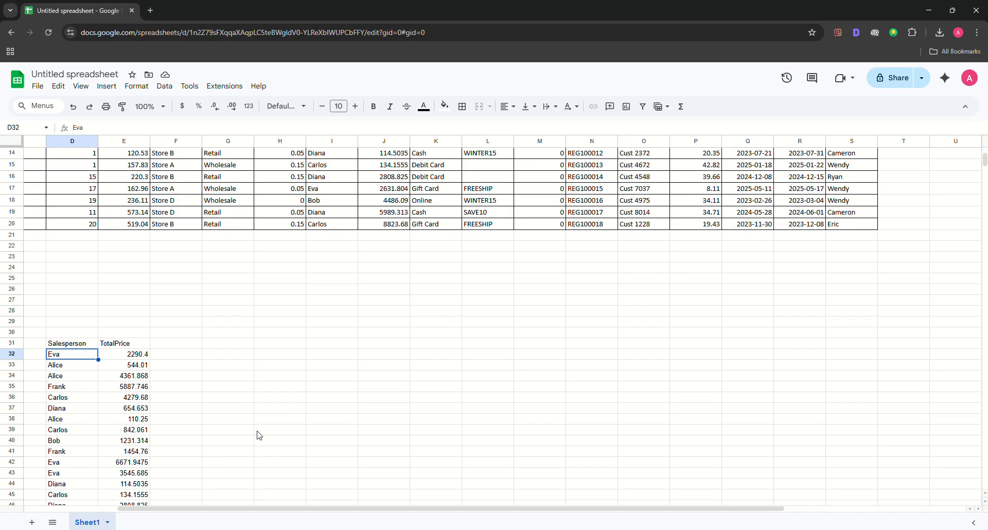
scroll(222, 384, "down", 1)
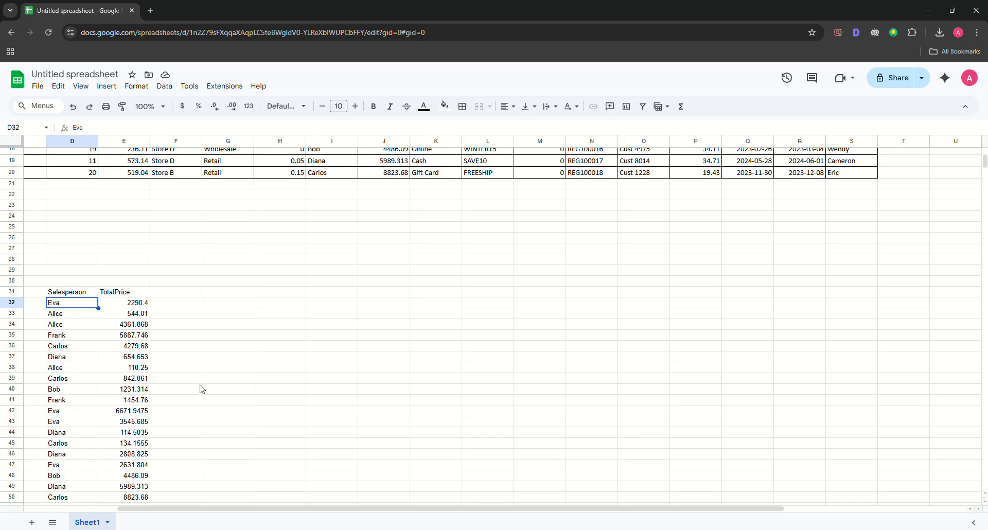
scroll(417, 413, "down", 3)
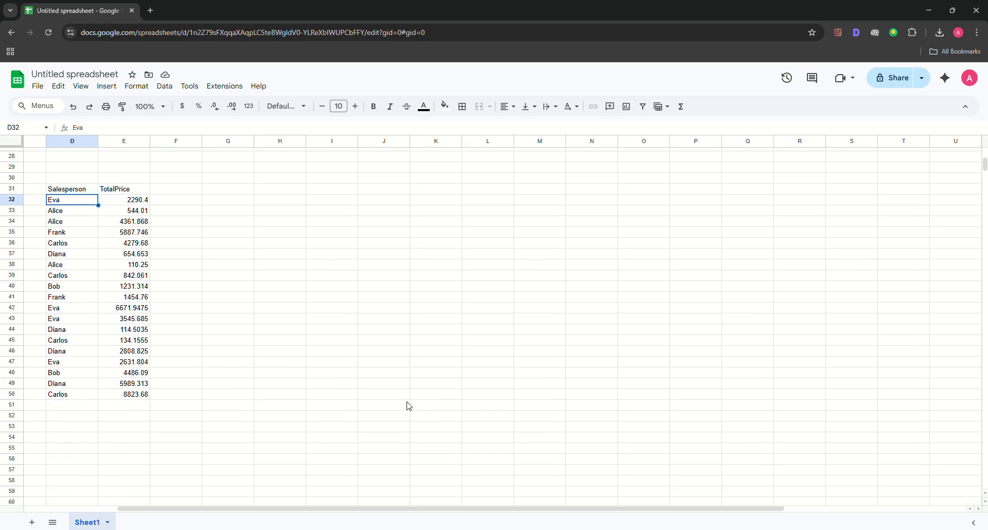
scroll(289, 402, "up", 4)
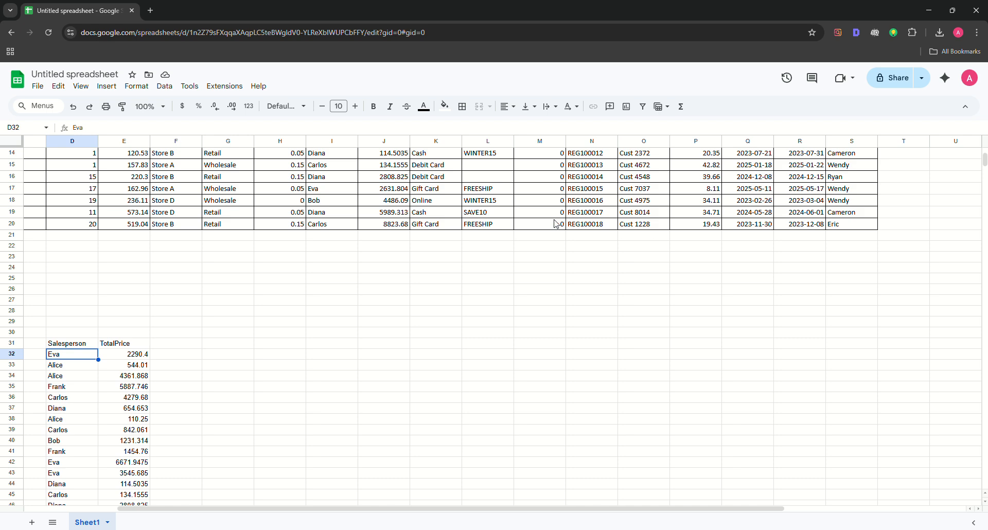
scroll(523, 282, "up", 3)
scroll(552, 282, "up", 2)
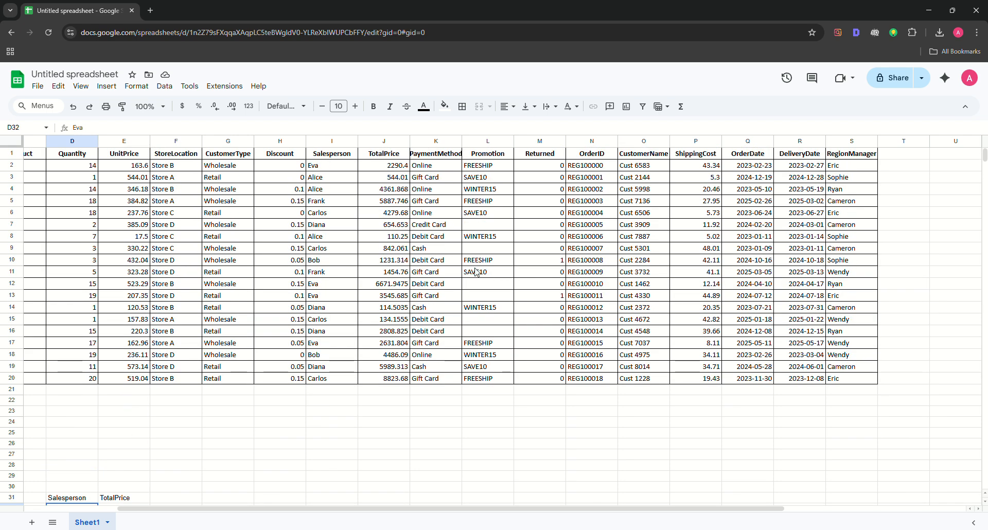